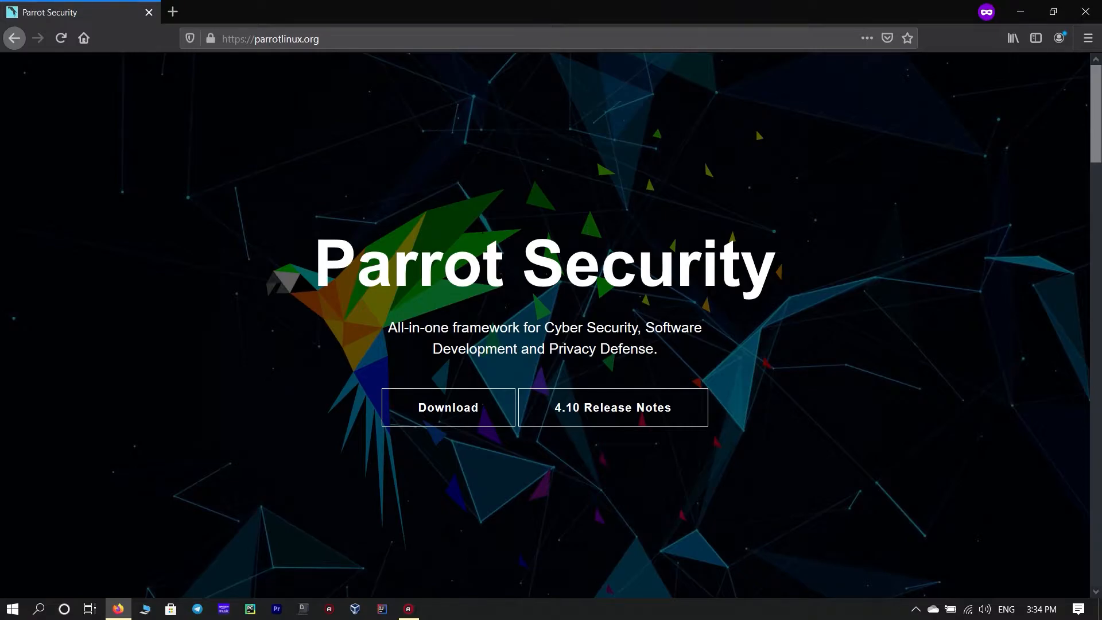
- Open the Download page of the Parrot Security website
{"action": "scroll", "coordinate": [532, 241], "scroll_direction": "down", "scroll_amount": 6}
{"action": "scroll", "coordinate": [532, 229], "scroll_direction": "down", "scroll_amount": 2}
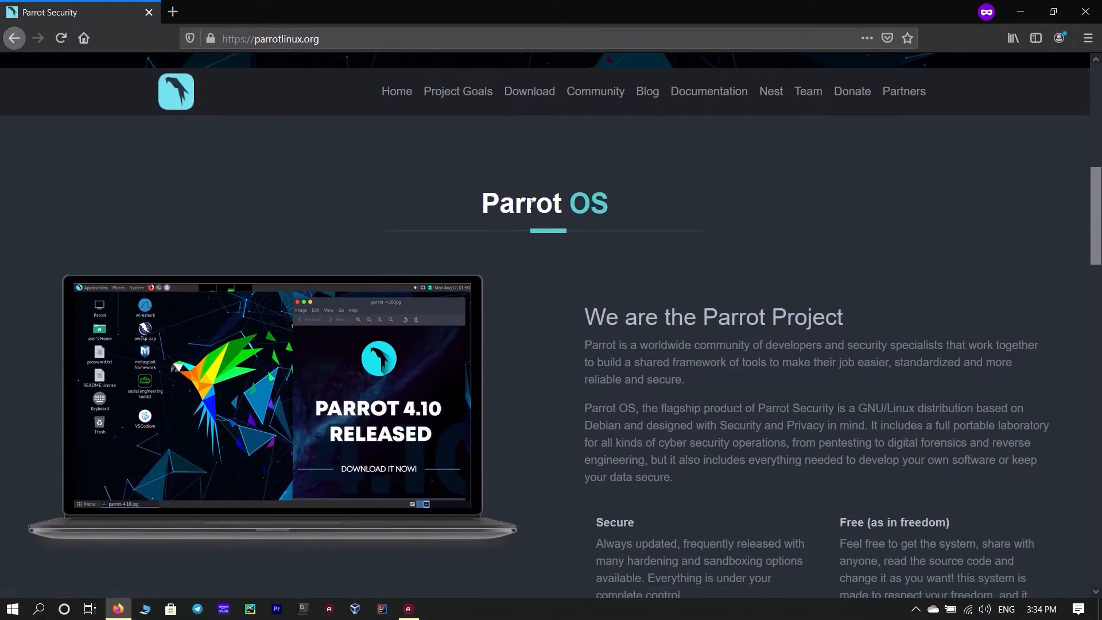
{"action": "left_click", "coordinate": [529, 92]}
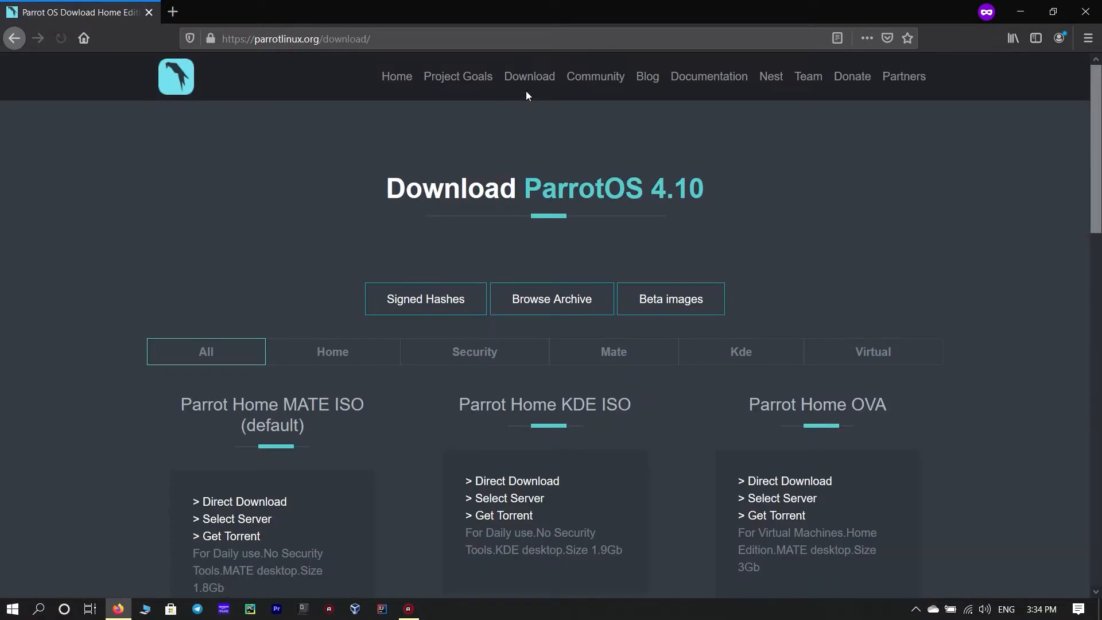
- Filter the available downloads to the Security editions
{"action": "scroll", "coordinate": [352, 197], "scroll_direction": "down", "scroll_amount": 5}
{"action": "scroll", "coordinate": [363, 204], "scroll_direction": "up", "scroll_amount": 3}
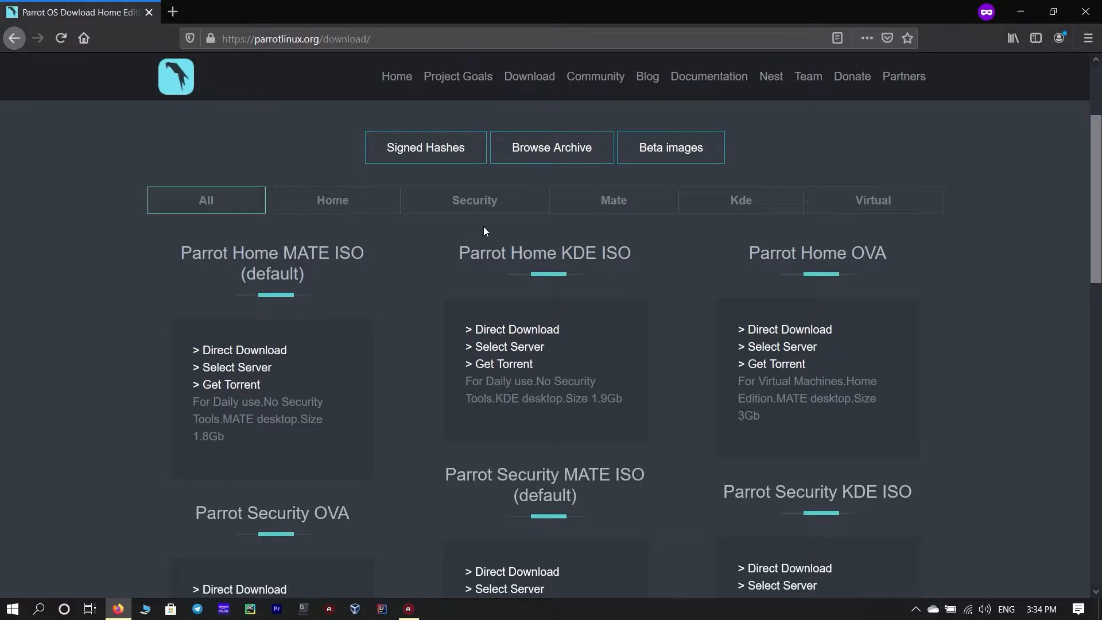
{"action": "left_click", "coordinate": [488, 203]}
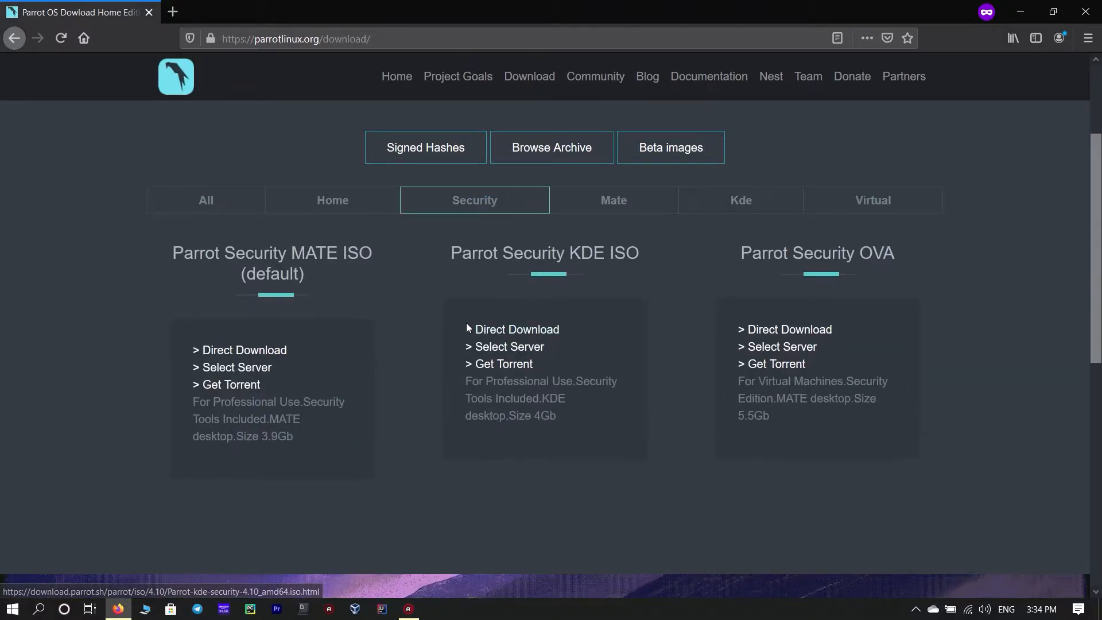
- Download the Parrot Security MATE ISO directly, saving the file, and open the downloads list
{"action": "scroll", "coordinate": [424, 260], "scroll_direction": "down", "scroll_amount": 2}
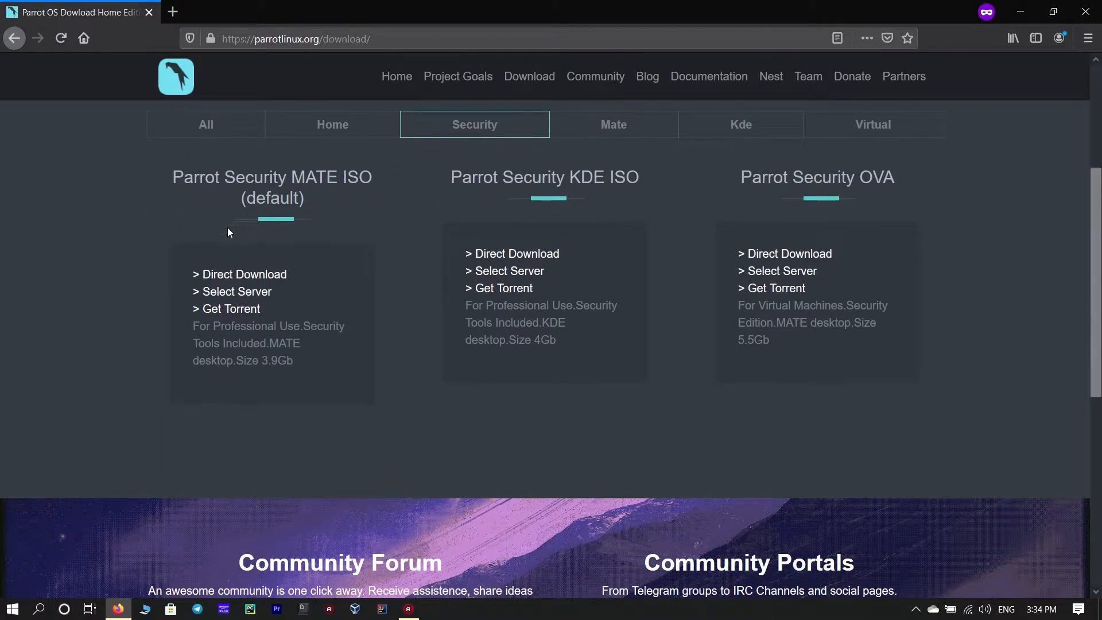
{"action": "left_click_drag", "start_coordinate": [175, 172], "coordinate": [373, 179]}
{"action": "left_click", "coordinate": [373, 201]}
{"action": "left_click", "coordinate": [228, 274]}
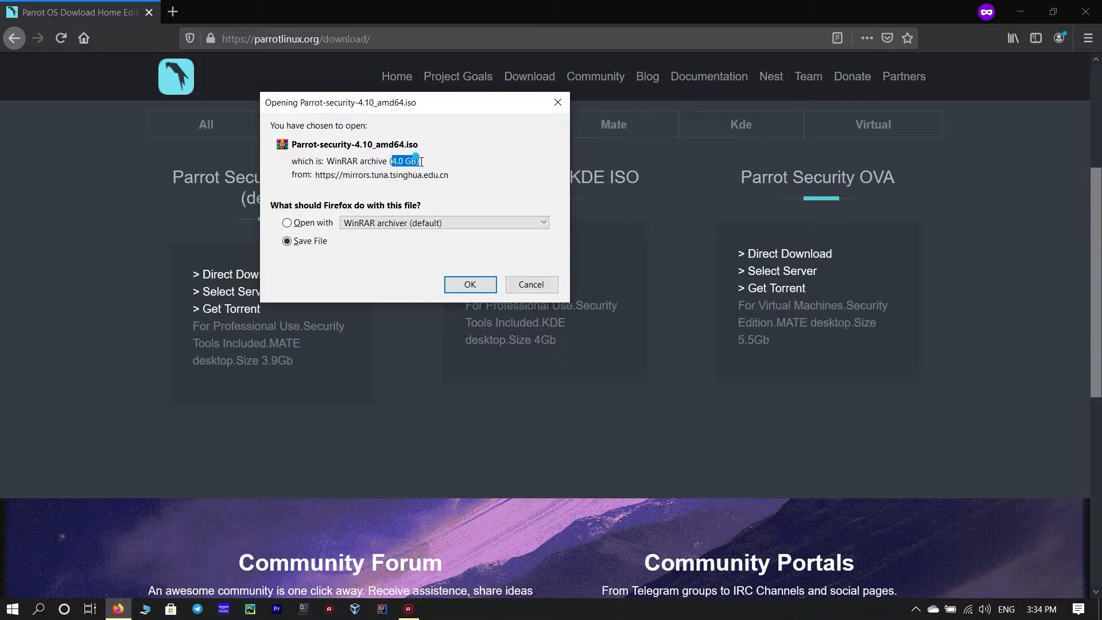
{"action": "left_click", "coordinate": [470, 284]}
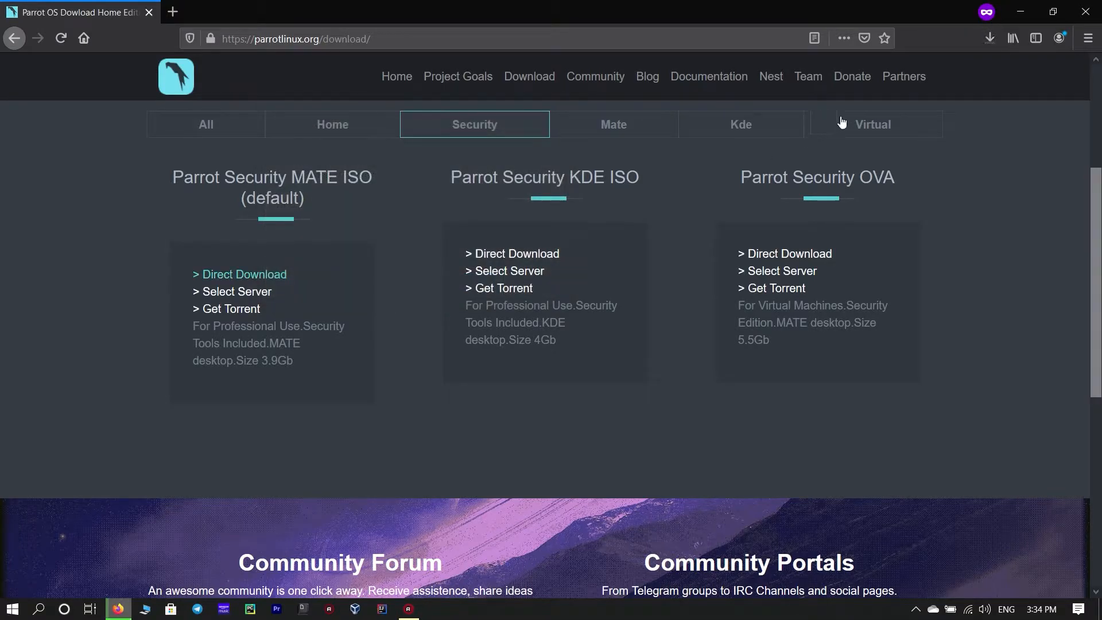
{"action": "left_click", "coordinate": [992, 39]}
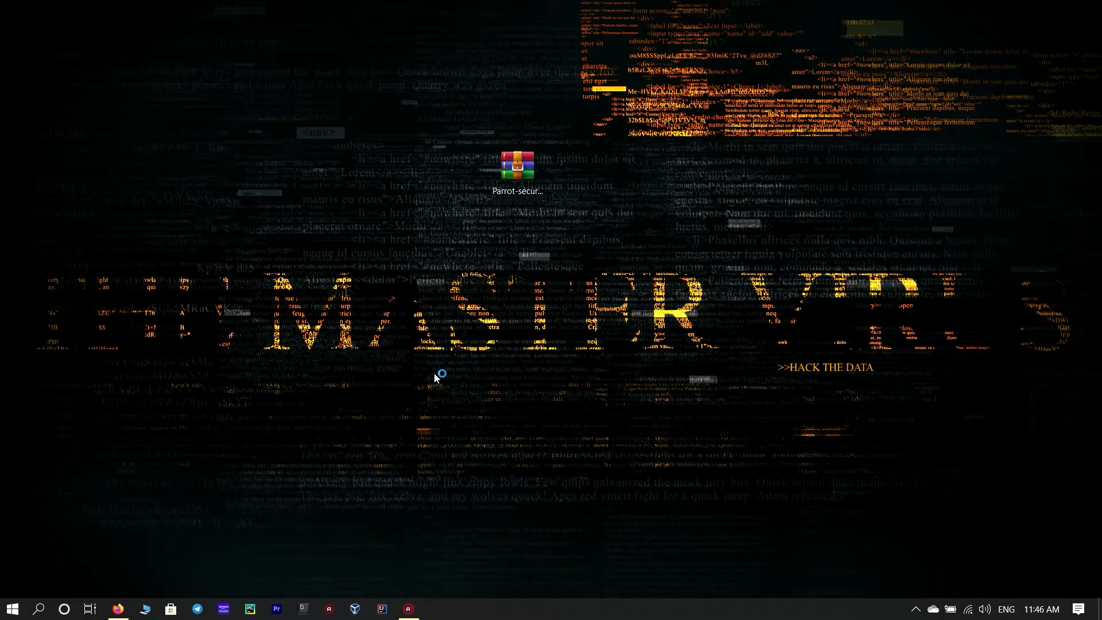
- Start creating a new virtual machine named Parrot Os
{"action": "left_click_drag", "start_coordinate": [670, 93], "coordinate": [486, 97]}
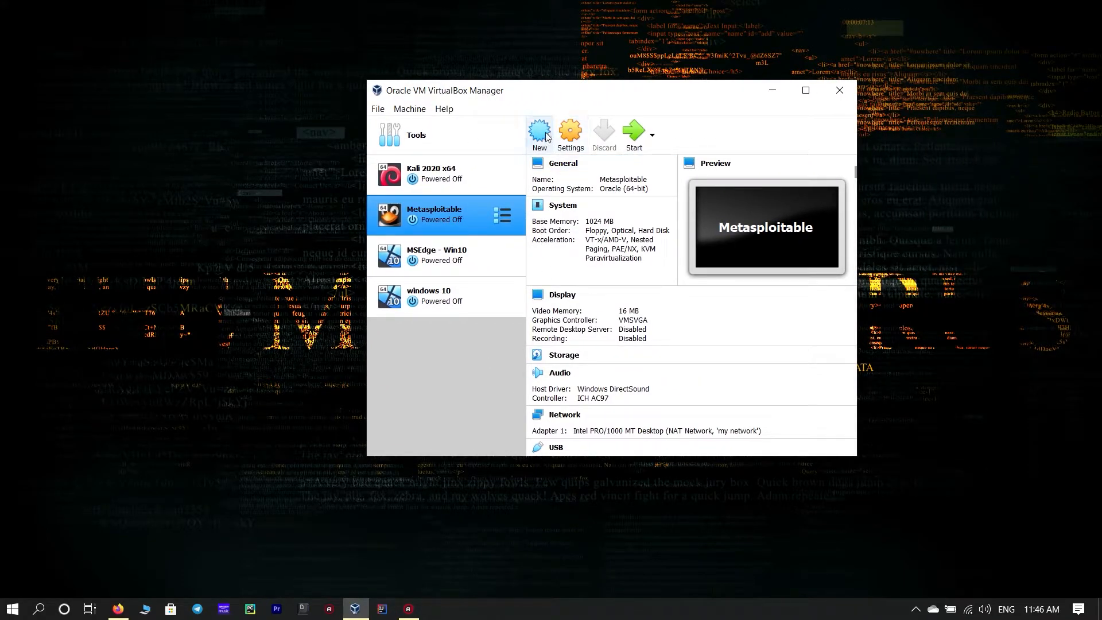
{"action": "left_click", "coordinate": [544, 134]}
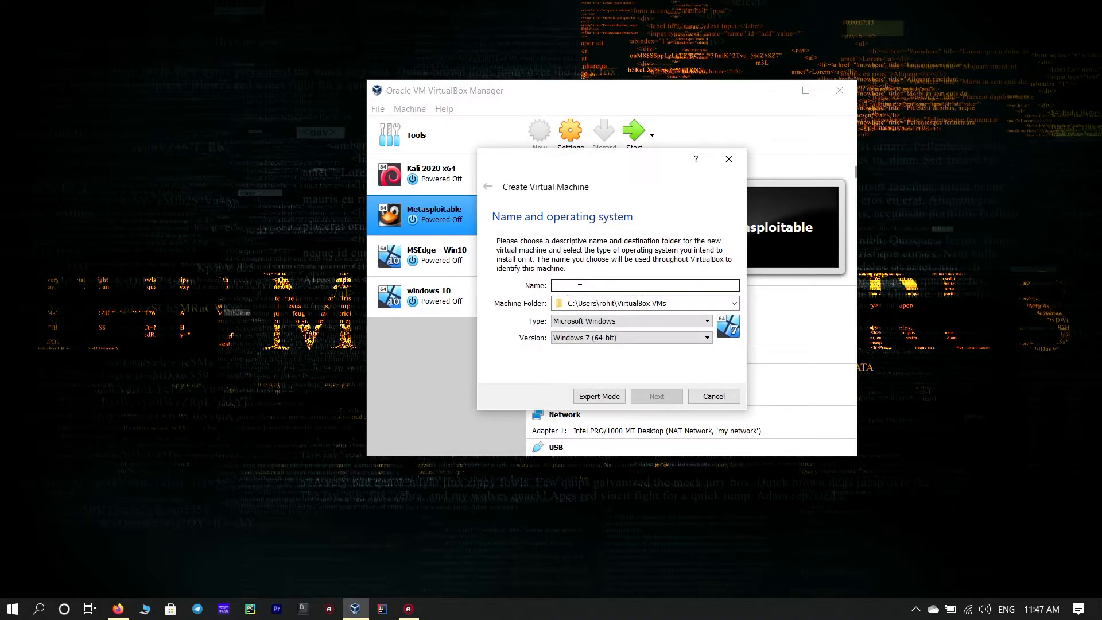
{"action": "type", "text": "P"}
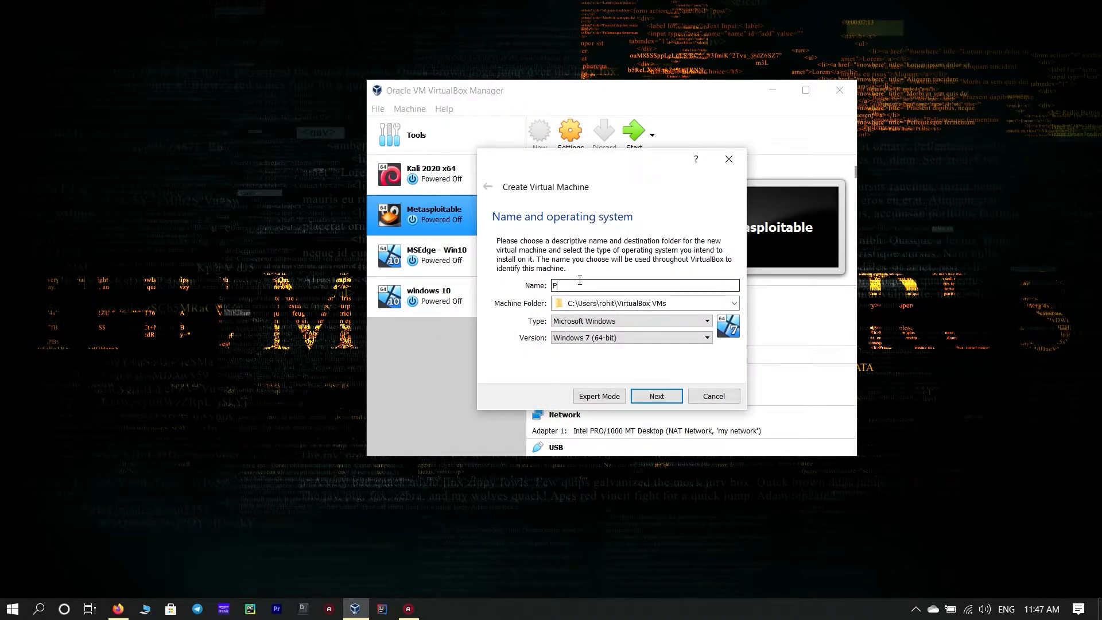
{"action": "type", "text": "arrot Os"}
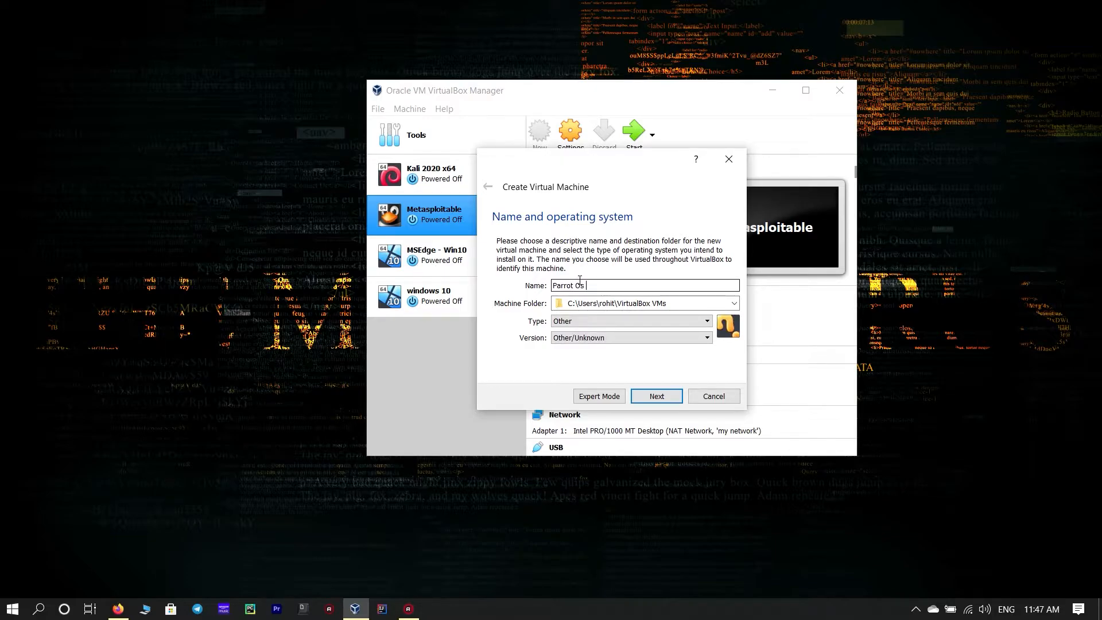
- Set the machine type to Linux and version to Debian (64-bit), and continue
{"action": "left_click", "coordinate": [705, 321]}
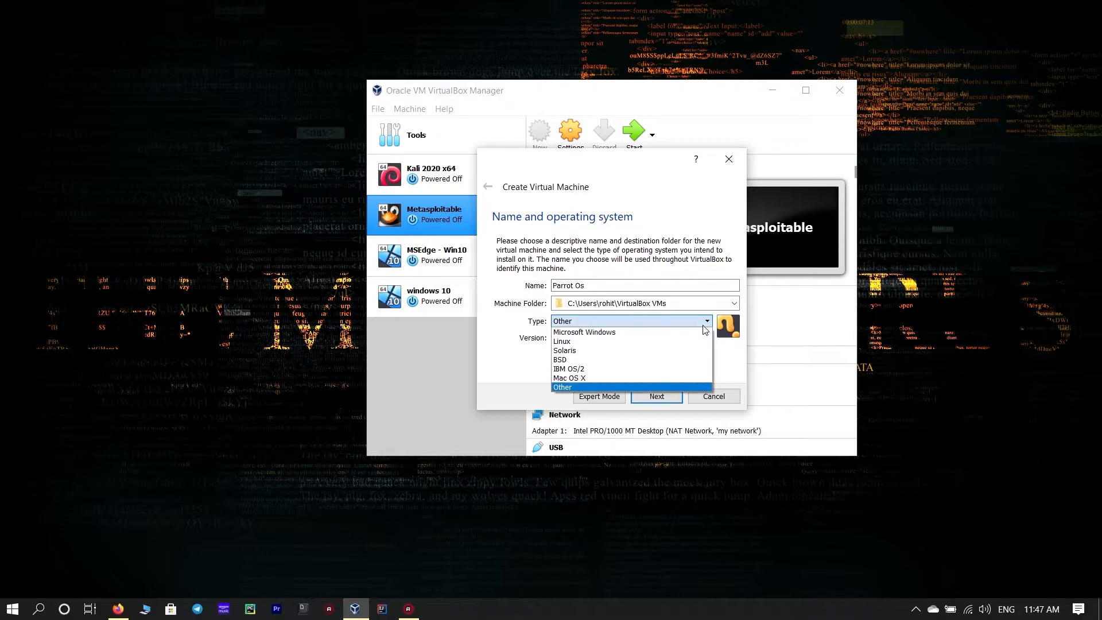
{"action": "left_click", "coordinate": [601, 341]}
{"action": "left_click", "coordinate": [627, 337]}
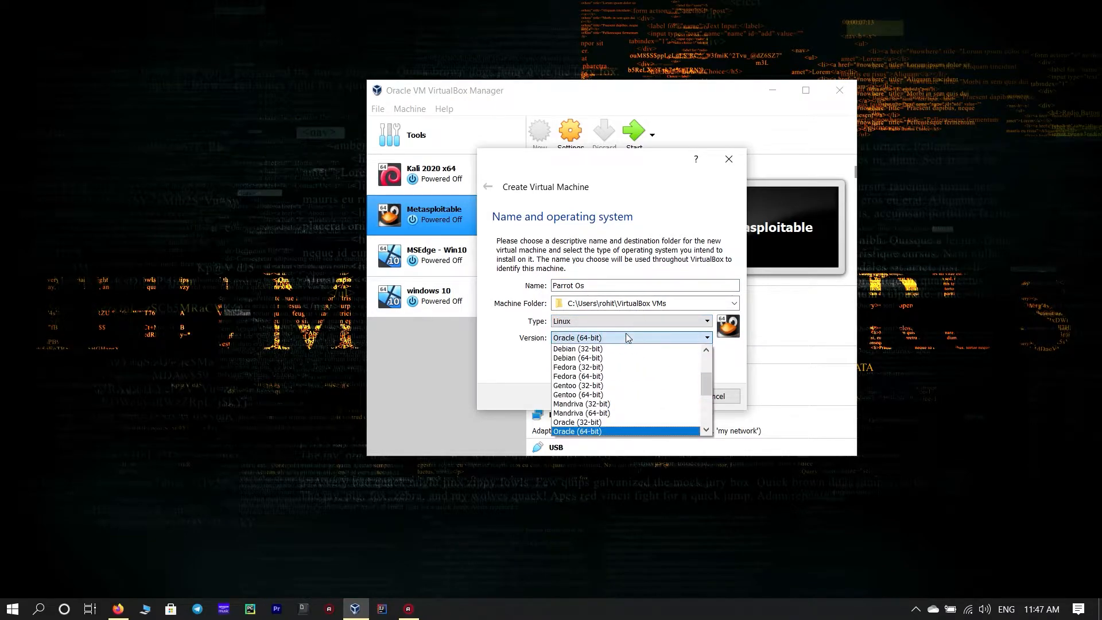
{"action": "scroll", "coordinate": [619, 385], "scroll_direction": "up", "scroll_amount": 1}
{"action": "left_click", "coordinate": [619, 385]}
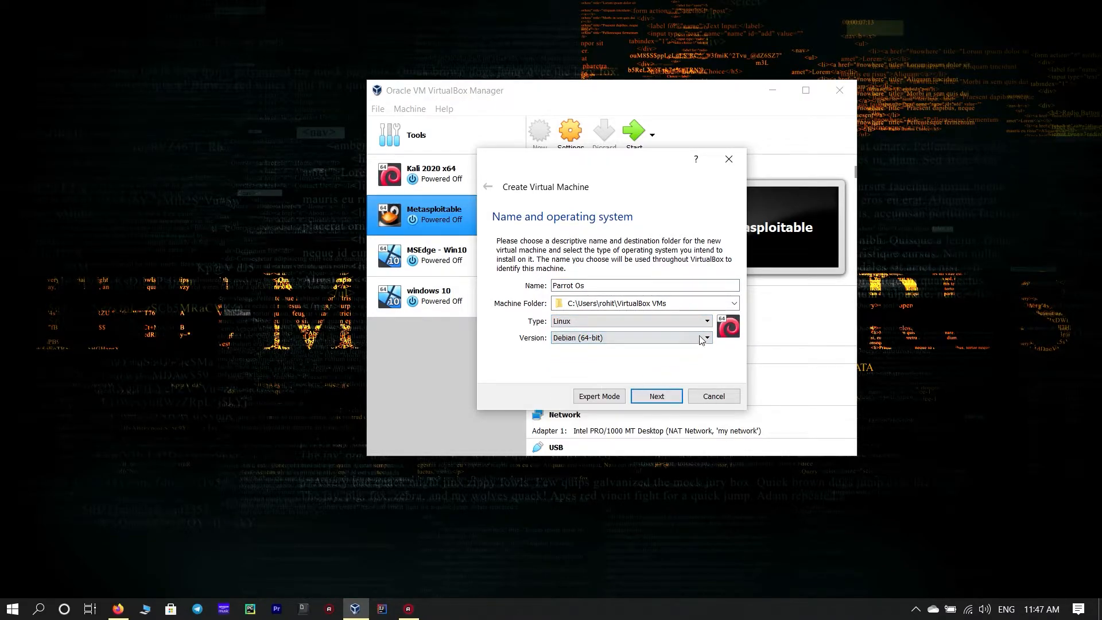
{"action": "left_click", "coordinate": [663, 399]}
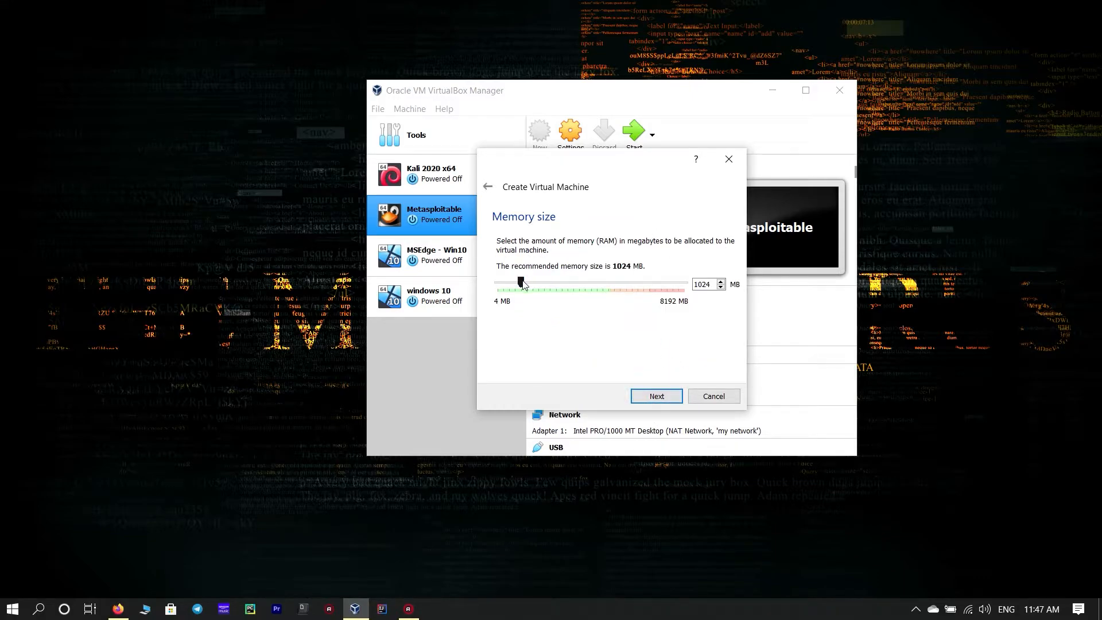
- Set the memory size to 2048 MB and continue
{"action": "left_click_drag", "start_coordinate": [523, 283], "coordinate": [545, 282]}
{"action": "left_click", "coordinate": [669, 403]}
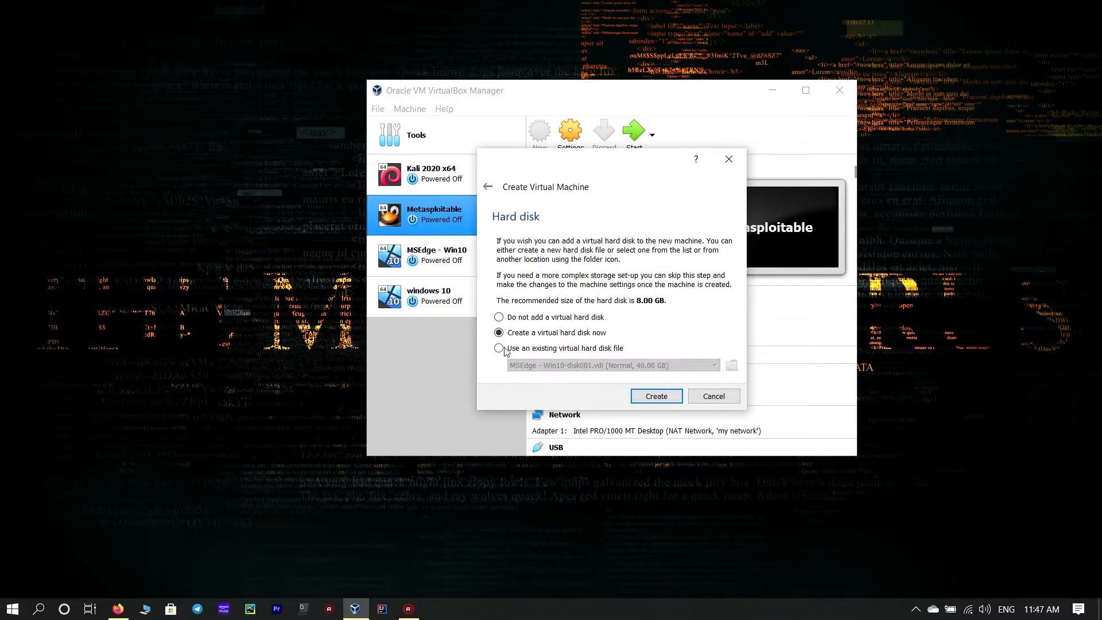
- Create a new virtual hard disk as a dynamically allocated VHD file
{"action": "left_click", "coordinate": [670, 396]}
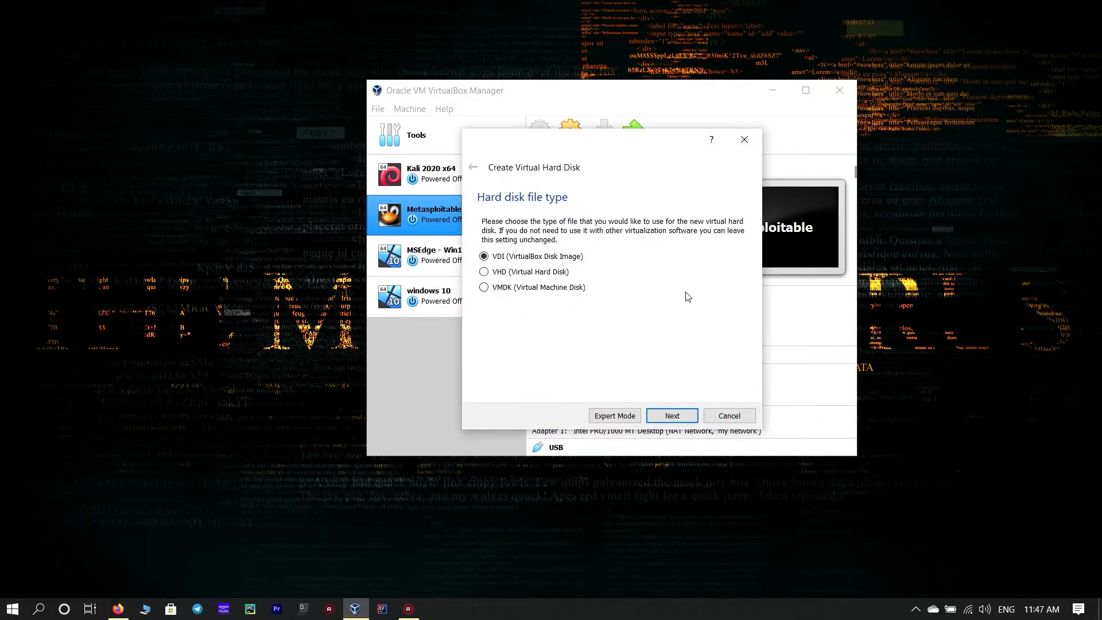
{"action": "left_click", "coordinate": [500, 273]}
{"action": "left_click", "coordinate": [682, 417]}
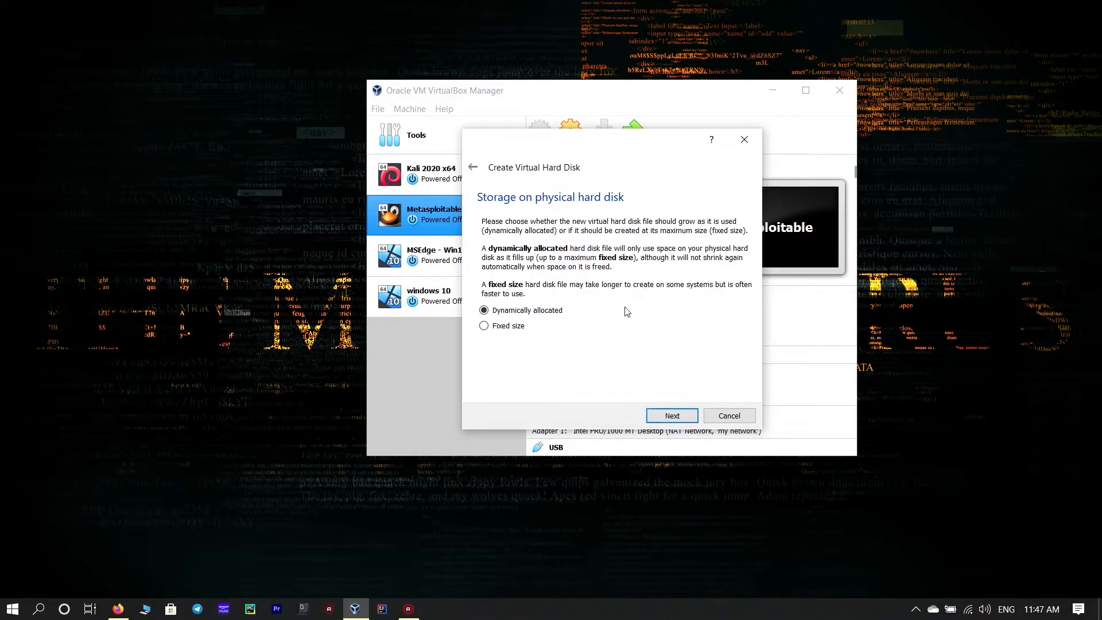
{"action": "left_click", "coordinate": [692, 416]}
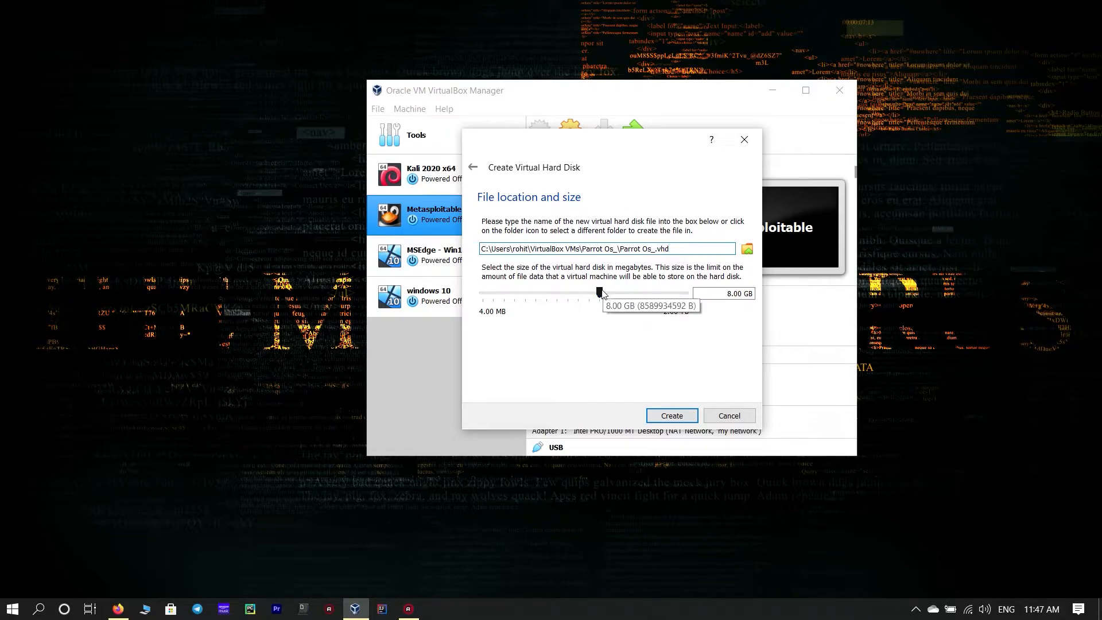
- Set the disk size to about 90.36 GB and browse to the VM OS folder on New Volume (G:)
{"action": "left_click_drag", "start_coordinate": [600, 294], "coordinate": [638, 297]}
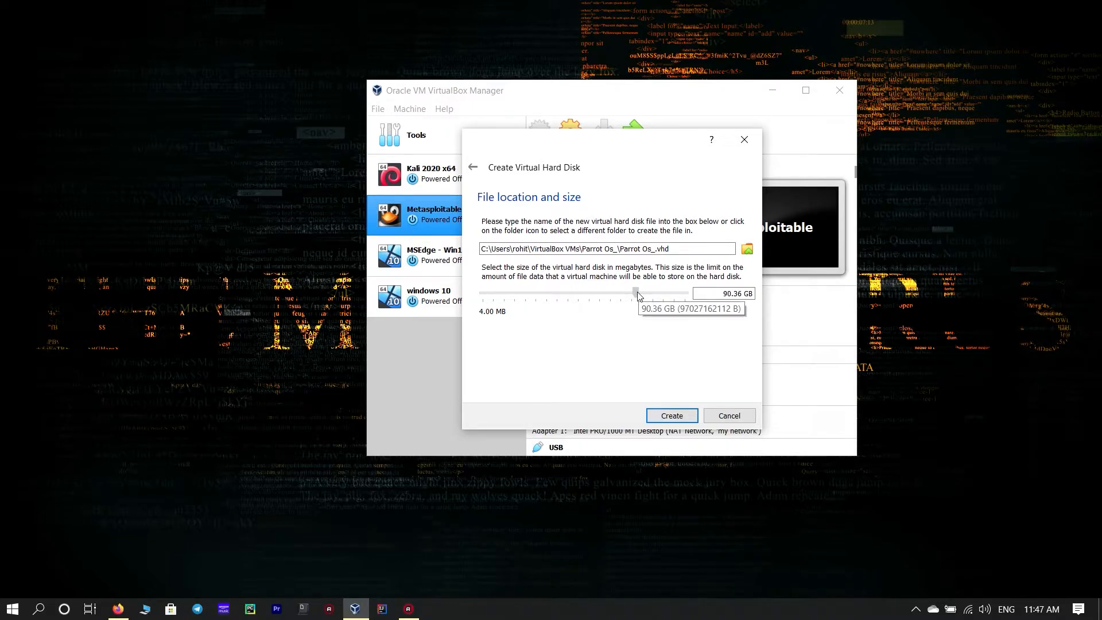
{"action": "left_click", "coordinate": [749, 252]}
{"action": "scroll", "coordinate": [528, 305], "scroll_direction": "down", "scroll_amount": 5}
{"action": "scroll", "coordinate": [528, 307], "scroll_direction": "down", "scroll_amount": 1}
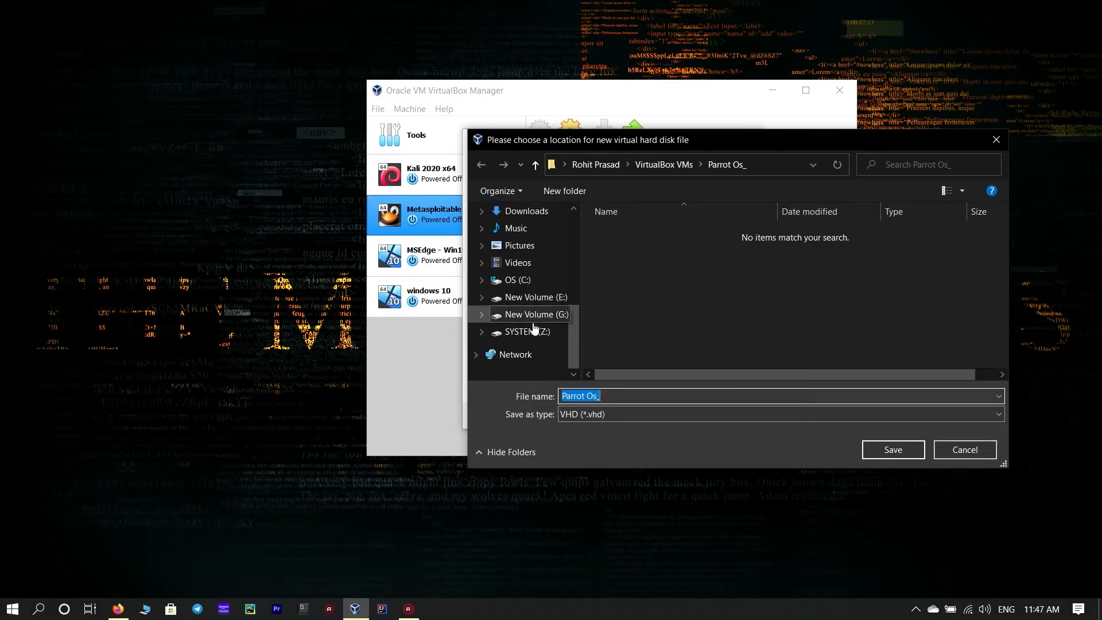
{"action": "left_click", "coordinate": [529, 314]}
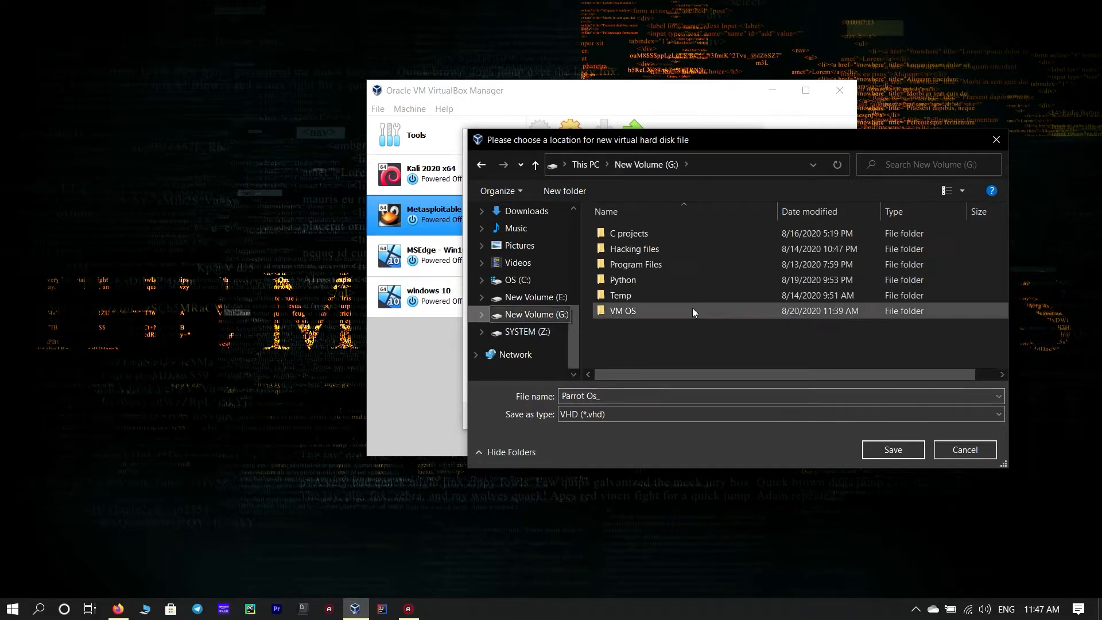
{"action": "double_click", "coordinate": [625, 310]}
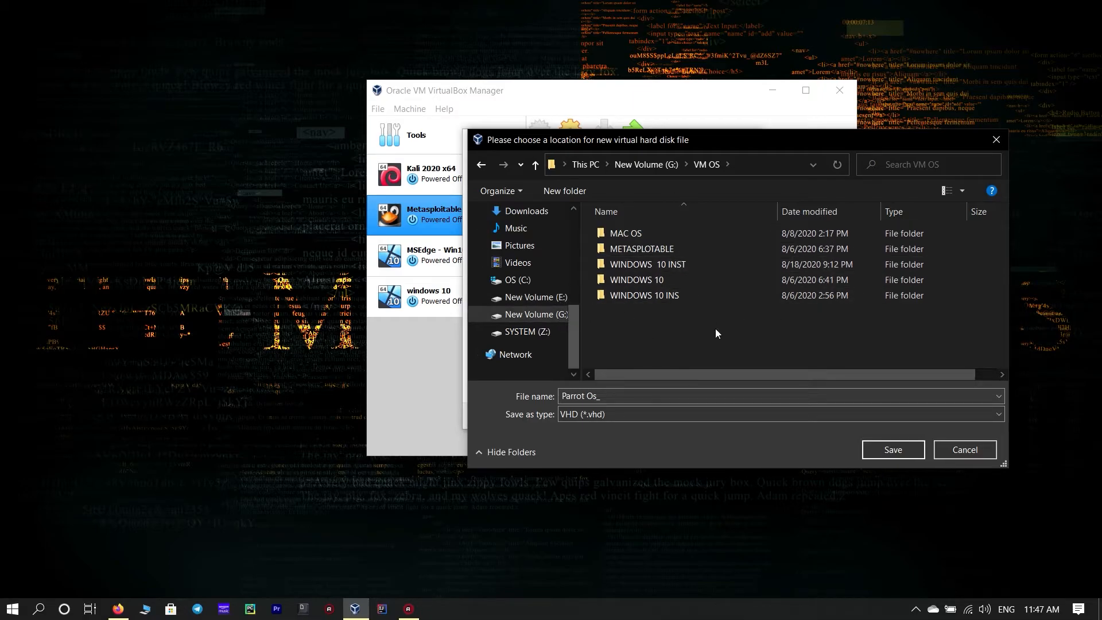
- Create a new folder named Parrot Os inside the VM OS folder
{"action": "right_click", "coordinate": [679, 341]}
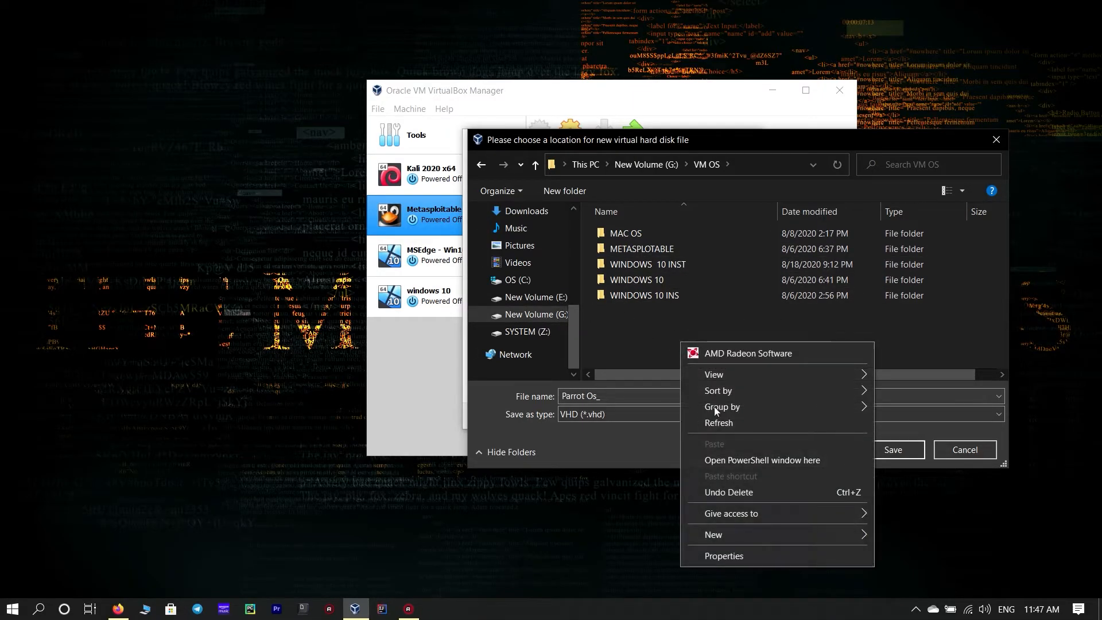
{"action": "mouse_move", "coordinate": [756, 532]}
{"action": "left_click", "coordinate": [987, 337]}
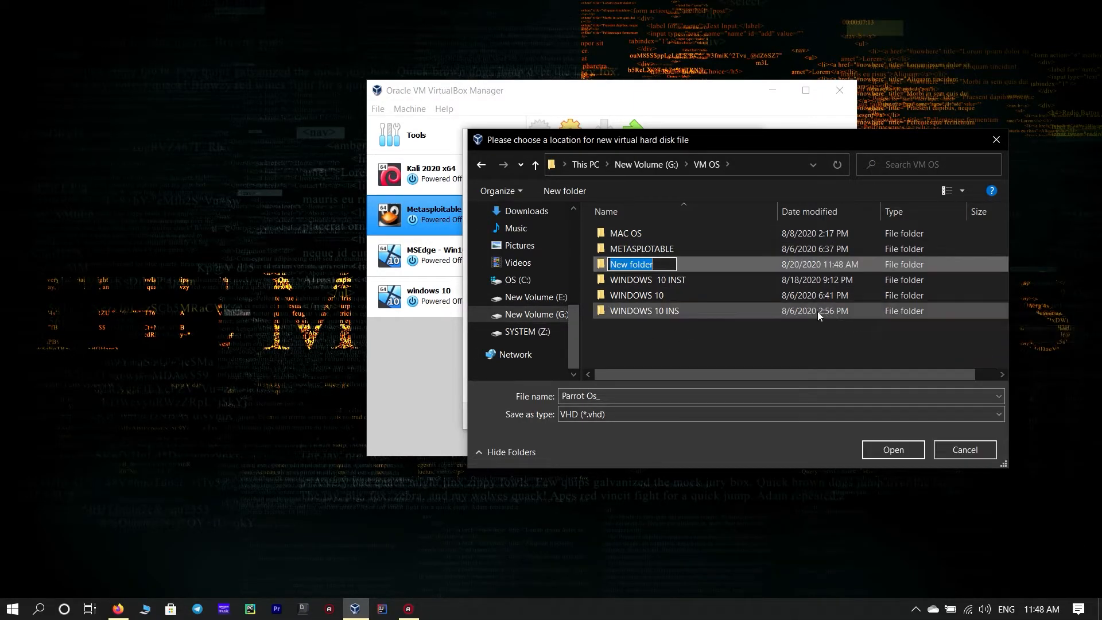
{"action": "key", "text": "BackSpace"}
{"action": "type", "text": "P"}
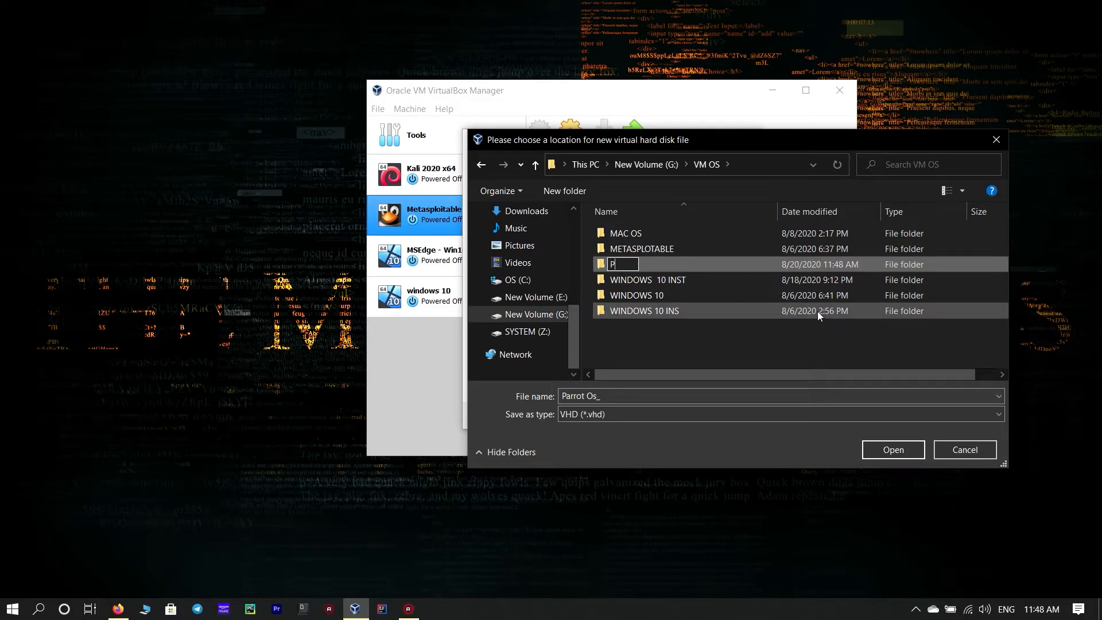
{"action": "type", "text": "arrot Os"}
{"action": "key", "text": "Return"}
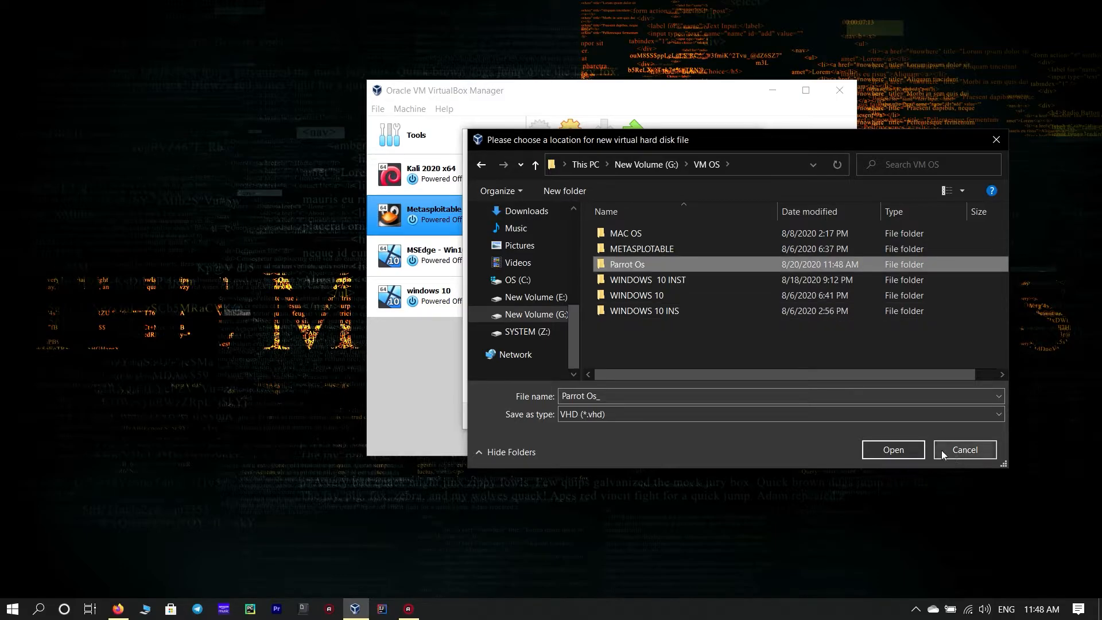
- Save the disk file in the Parrot Os folder and create the virtual hard disk
{"action": "left_click", "coordinate": [902, 449]}
{"action": "left_click", "coordinate": [885, 451]}
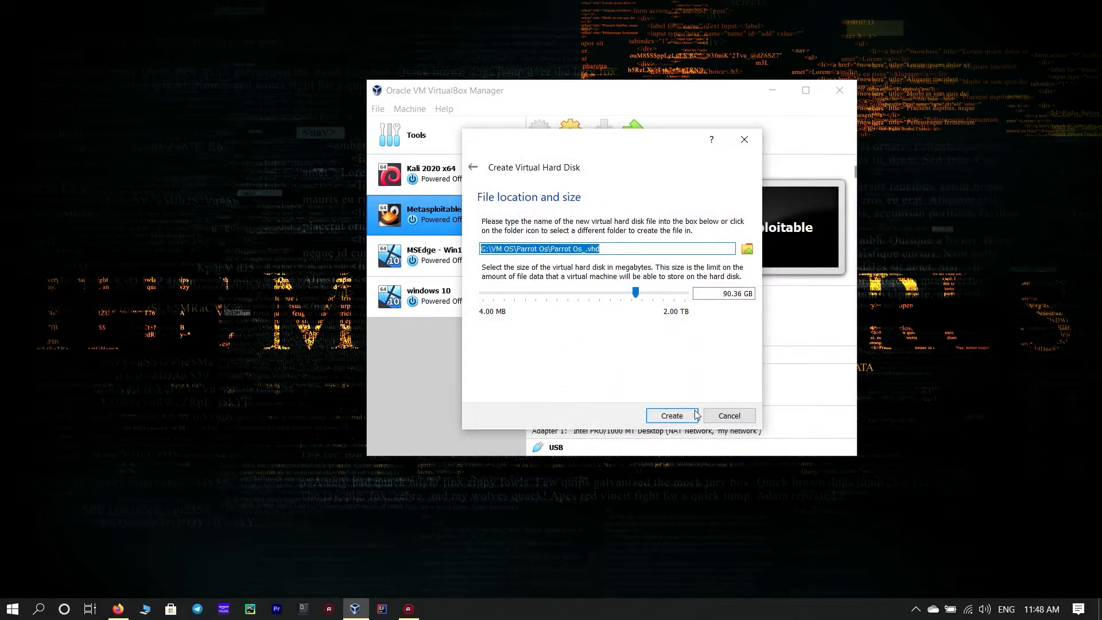
{"action": "left_click", "coordinate": [667, 415]}
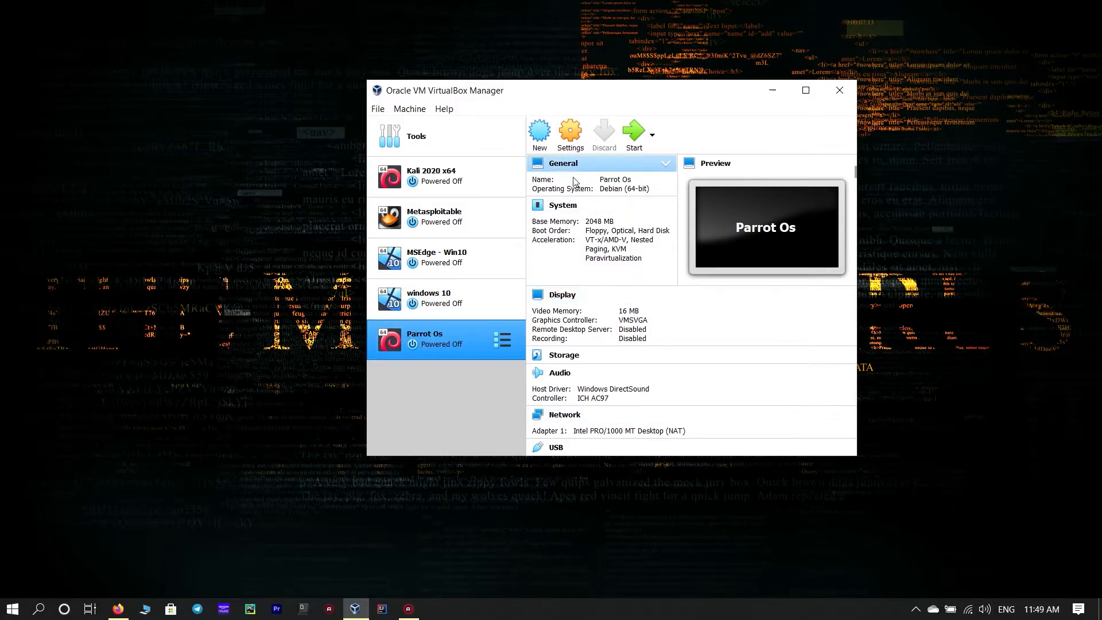
- Set the Parrot Os machine's processor count to 4 in its system settings
{"action": "left_click", "coordinate": [574, 145]}
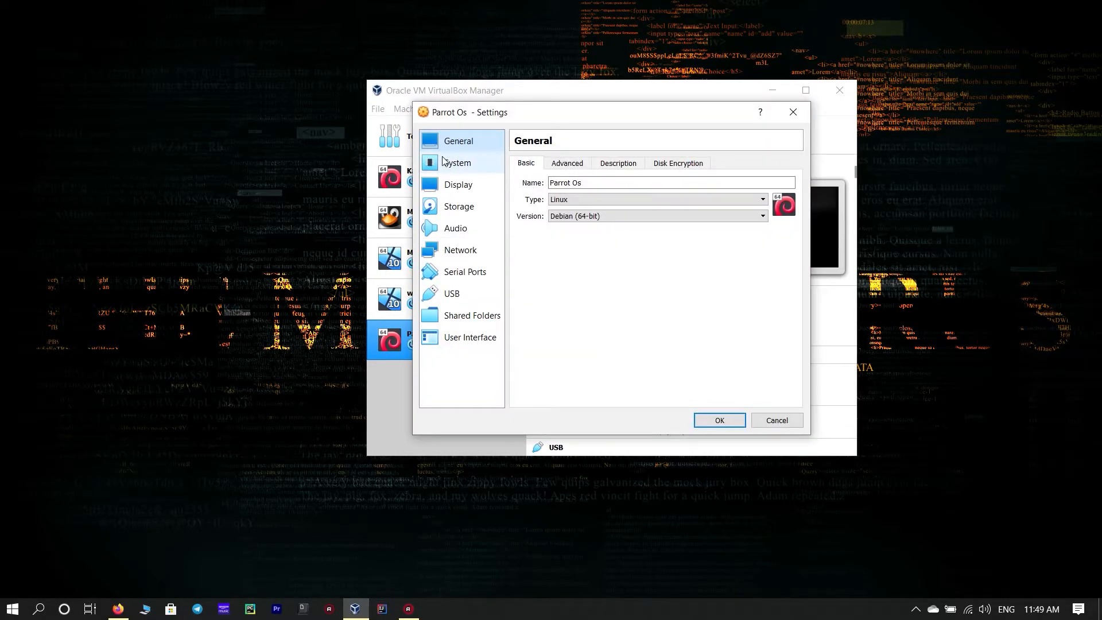
{"action": "left_click", "coordinate": [445, 162]}
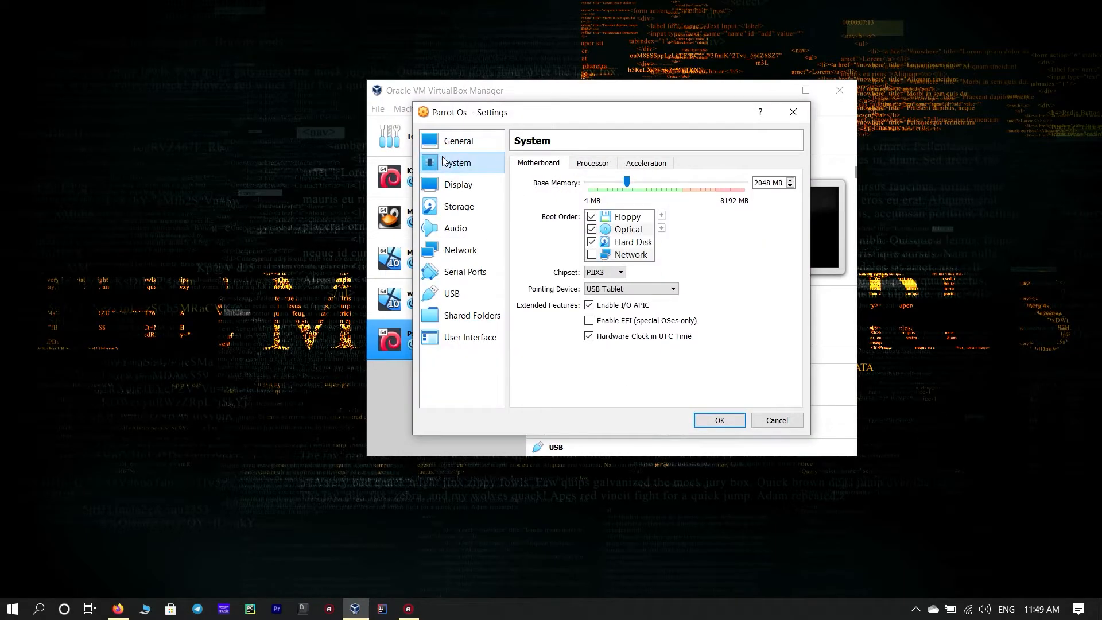
{"action": "left_click", "coordinate": [591, 167]}
{"action": "left_click_drag", "start_coordinate": [589, 187], "coordinate": [632, 182]}
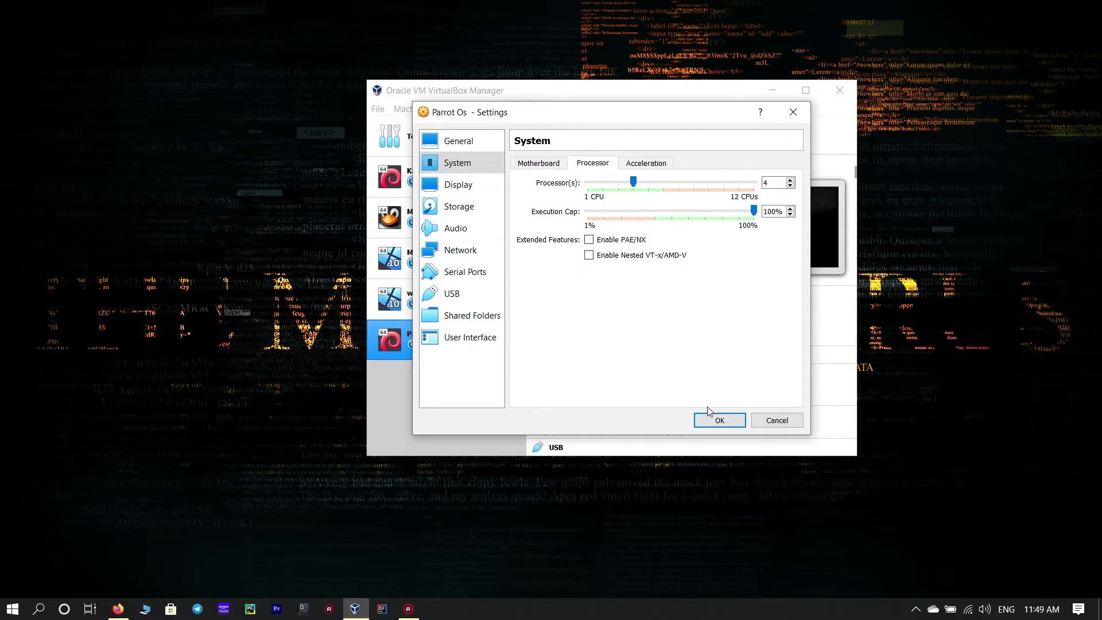
{"action": "left_click", "coordinate": [719, 420]}
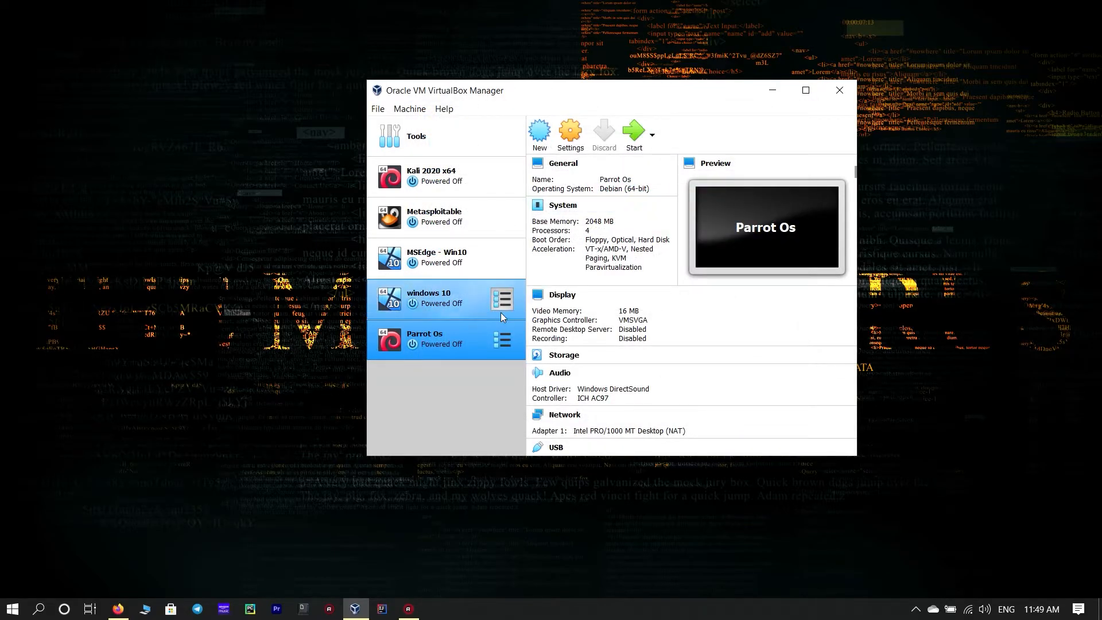
- Start the Parrot Os machine, adding the Parrot-security-4.10_amd64 ISO from the Desktop as its start-up disk
{"action": "left_click", "coordinate": [629, 138]}
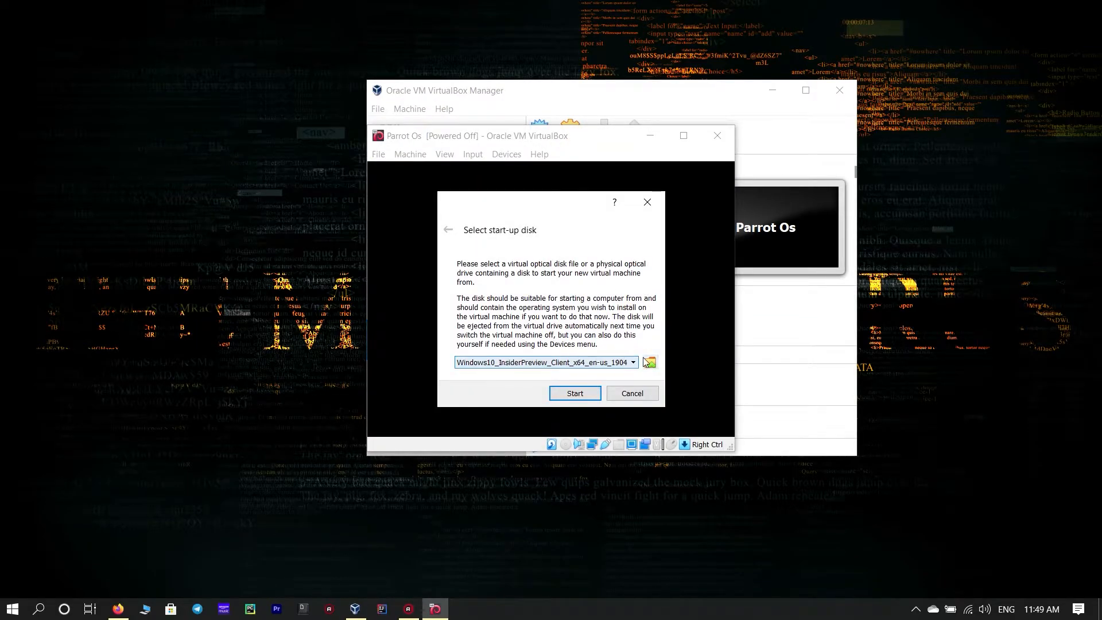
{"action": "left_click", "coordinate": [651, 362]}
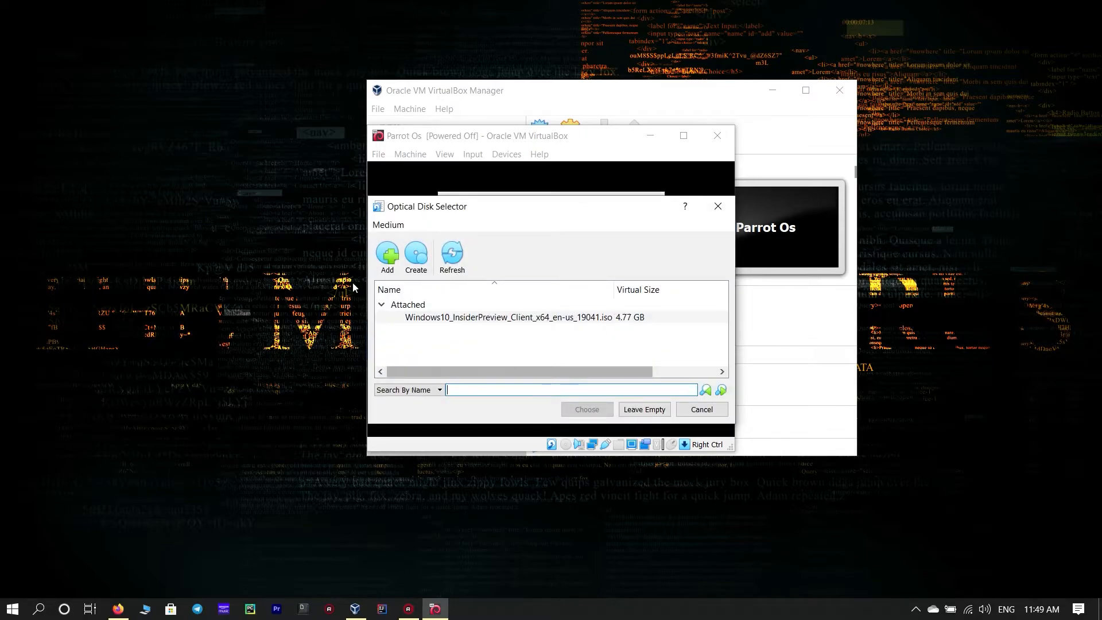
{"action": "left_click", "coordinate": [389, 243]}
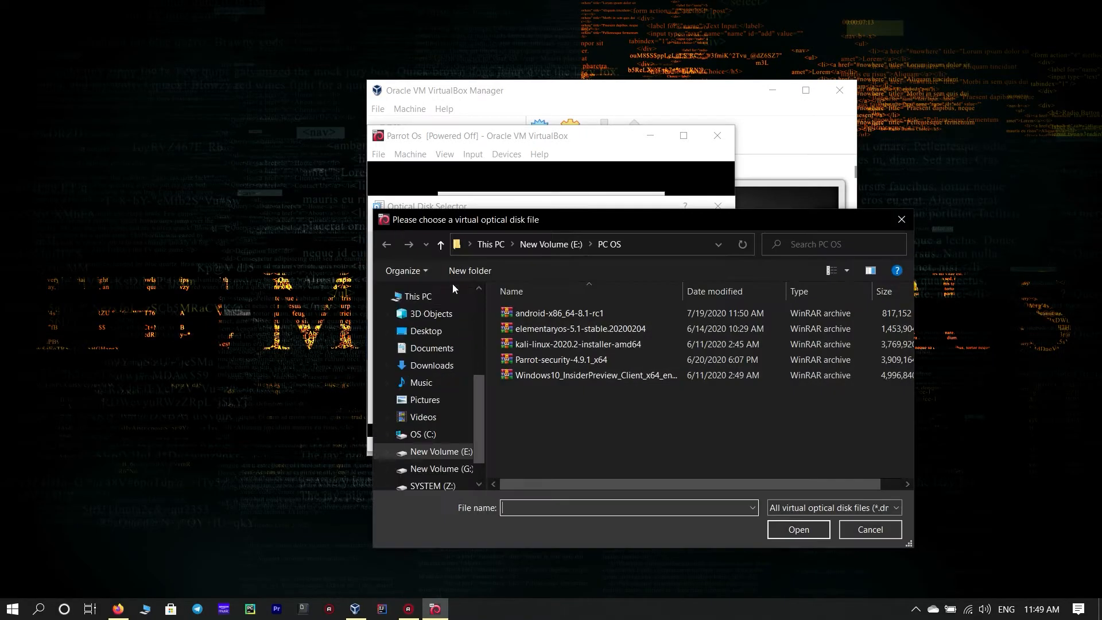
{"action": "left_click", "coordinate": [425, 330]}
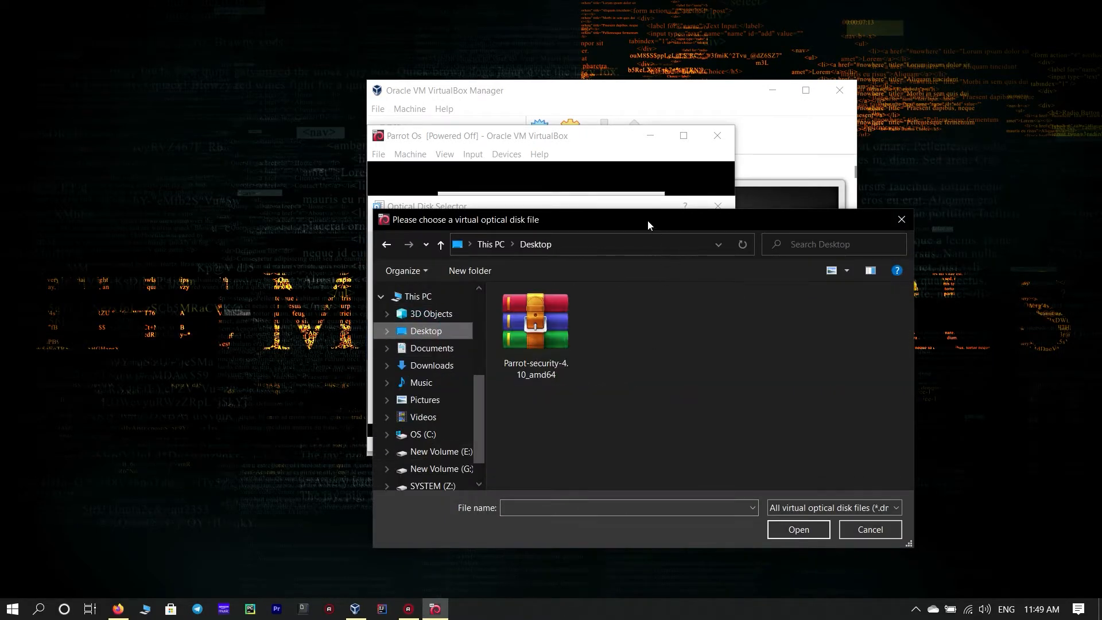
{"action": "left_click", "coordinate": [552, 331]}
{"action": "left_click", "coordinate": [796, 529]}
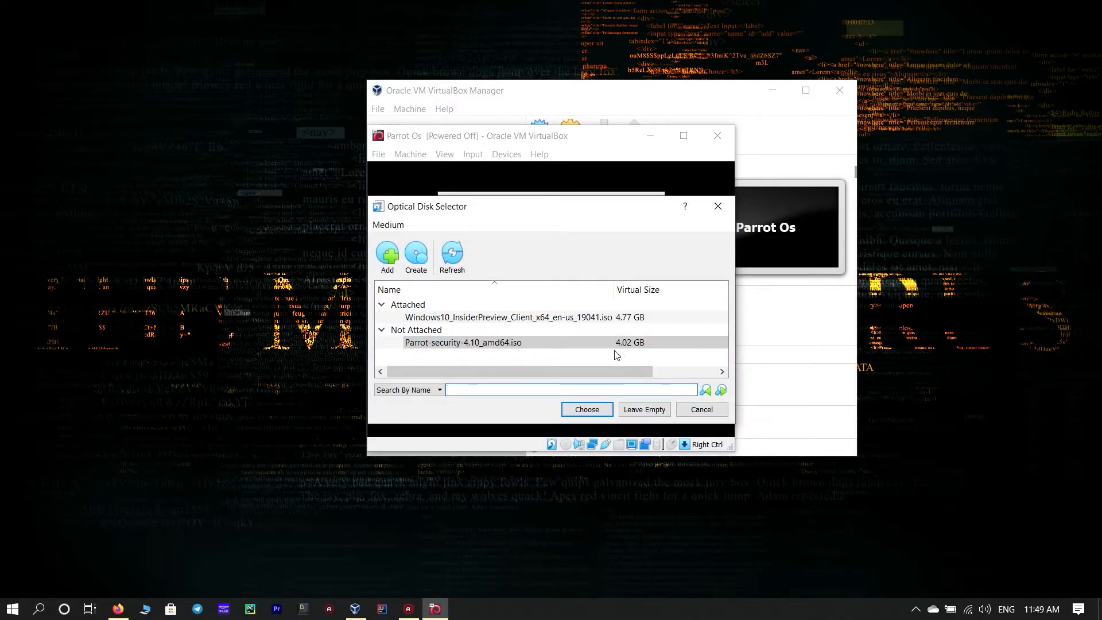
{"action": "left_click", "coordinate": [596, 410]}
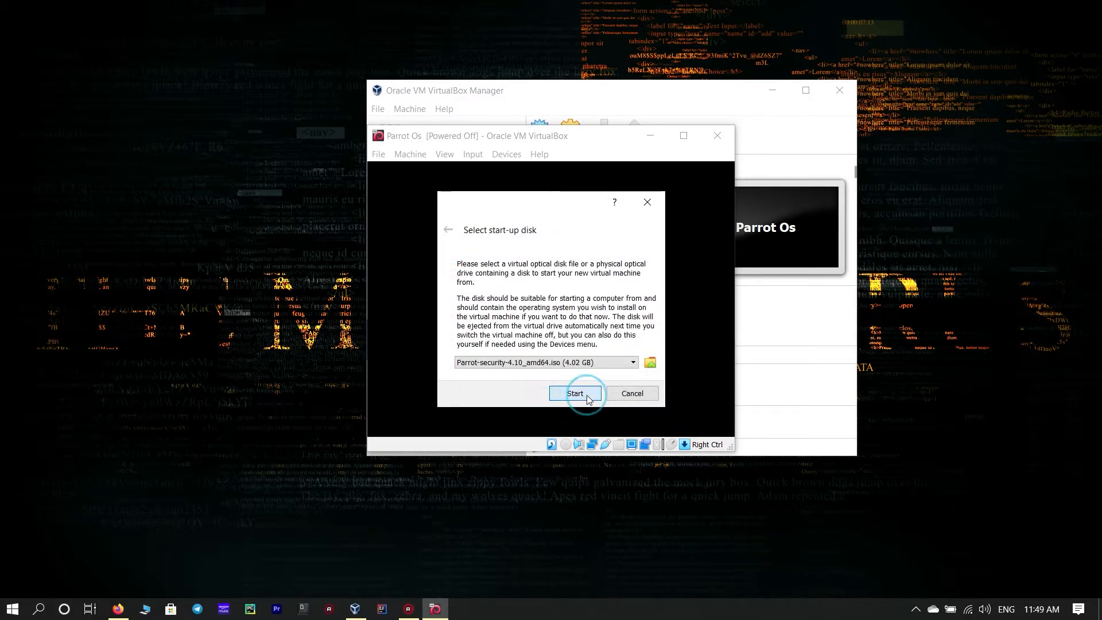
{"action": "left_click", "coordinate": [578, 394]}
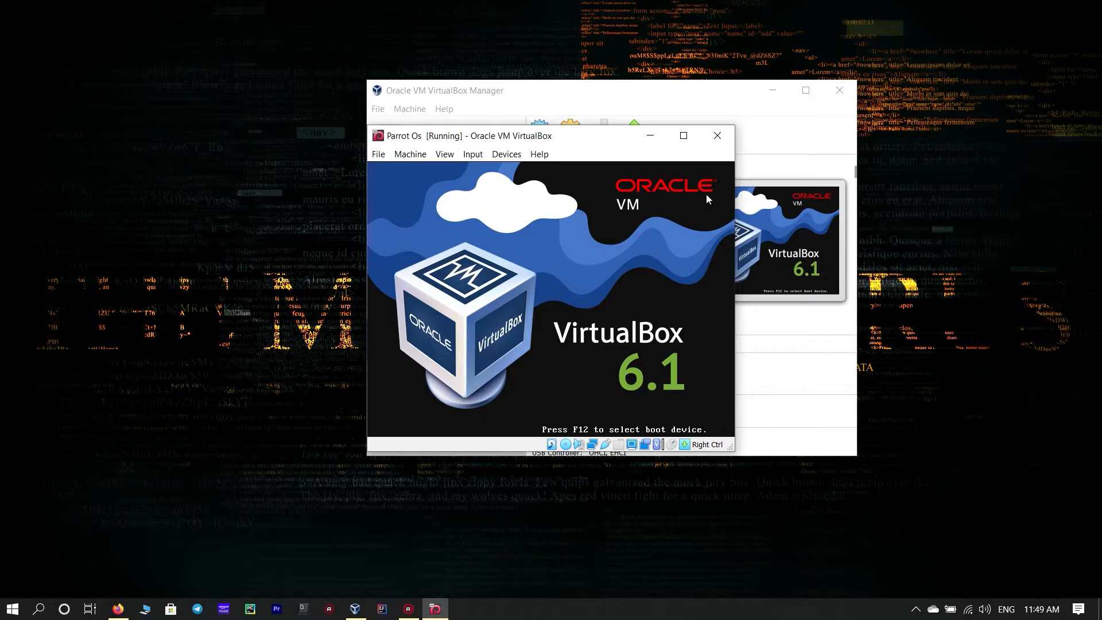
- Maximize the VM window and open the Install submenu in the Parrot boot menu
{"action": "left_click", "coordinate": [676, 143]}
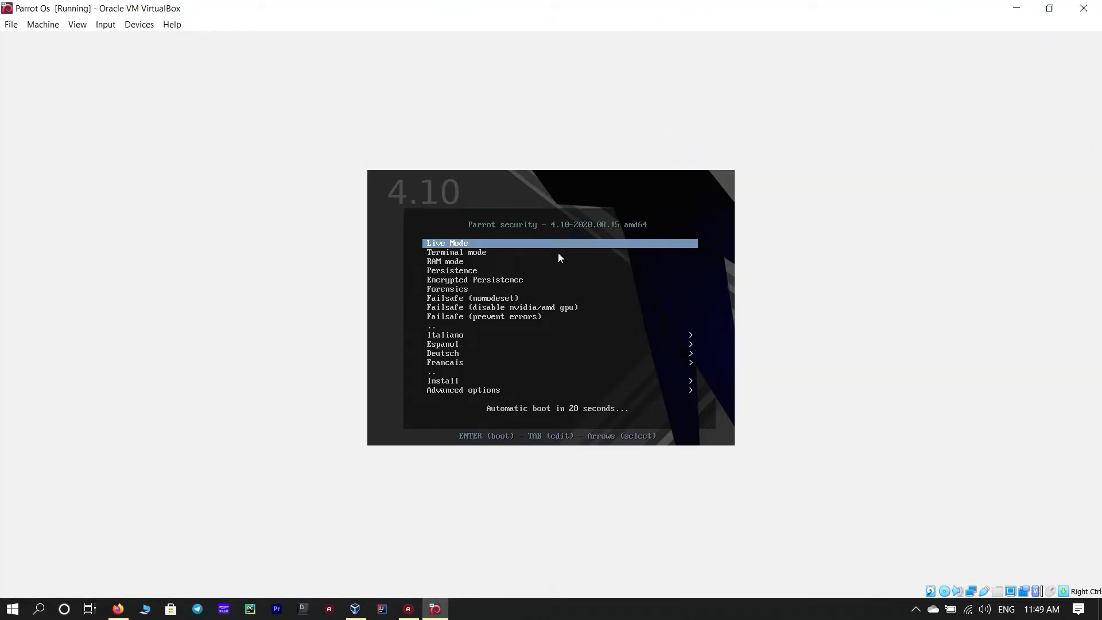
{"action": "key", "text": "Down"}
{"action": "key", "text": "Down"}
{"action": "key", "text": "Down"}
{"action": "key", "text": "Down"}
{"action": "key", "text": "Down"}
{"action": "key", "text": "Down"}
{"action": "key", "text": "Down"}
{"action": "key", "text": "Down"}
{"action": "key", "text": "Down"}
{"action": "key", "text": "Down"}
{"action": "key", "text": "Down"}
{"action": "key", "text": "Down"}
{"action": "key", "text": "Down"}
{"action": "key", "text": "Up"}
{"action": "key", "text": "Down"}
{"action": "key", "text": "Return"}
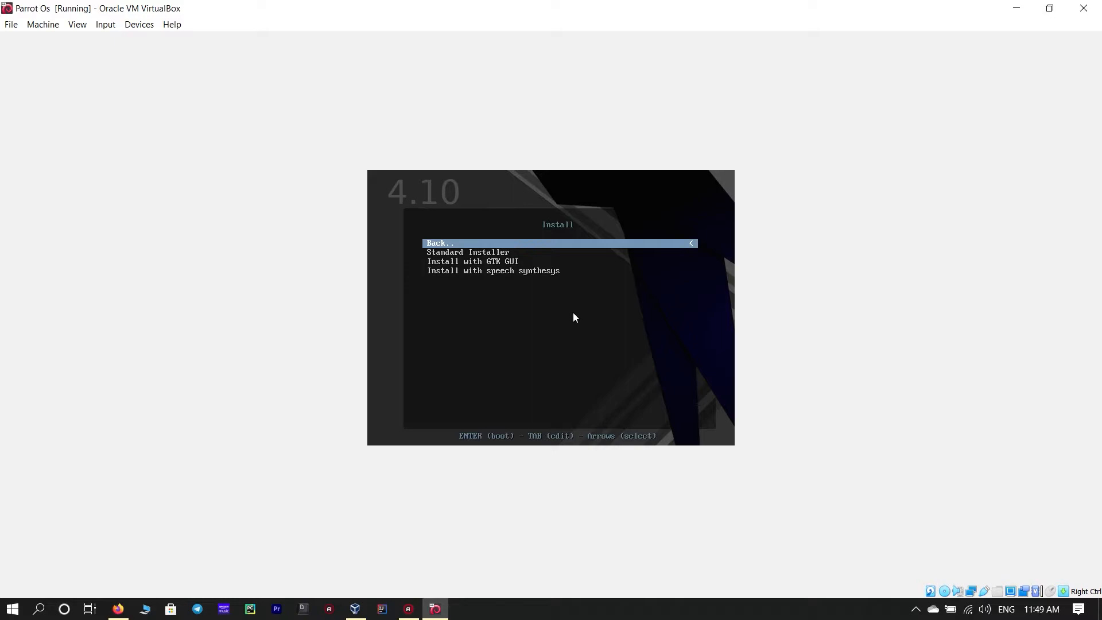
- Boot the Install with GTK GUI option
{"action": "key", "text": "Down"}
{"action": "key", "text": "Down"}
{"action": "key", "text": "Down"}
{"action": "key", "text": "Up"}
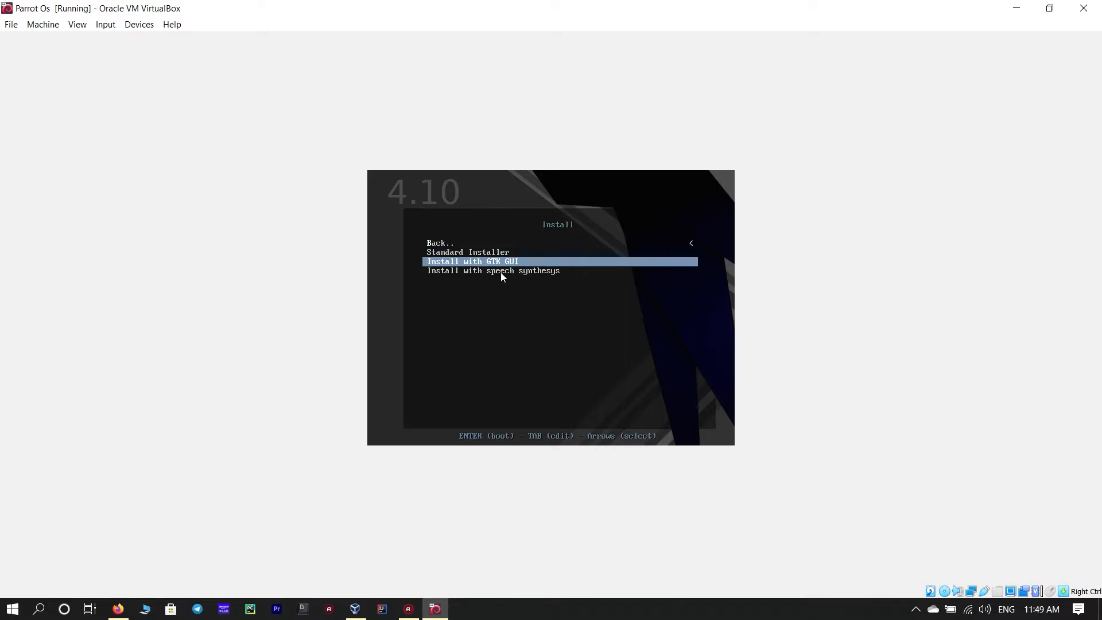
{"action": "key", "text": "Return"}
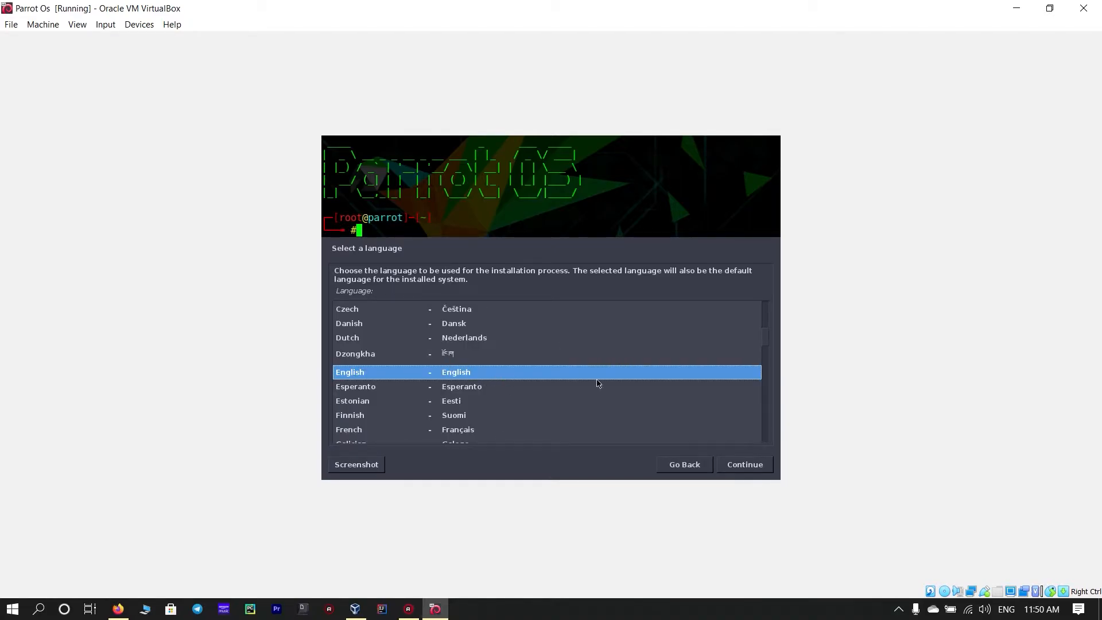
- Set the installer locale to English with India as location and the American English keymap
{"action": "left_click", "coordinate": [767, 466]}
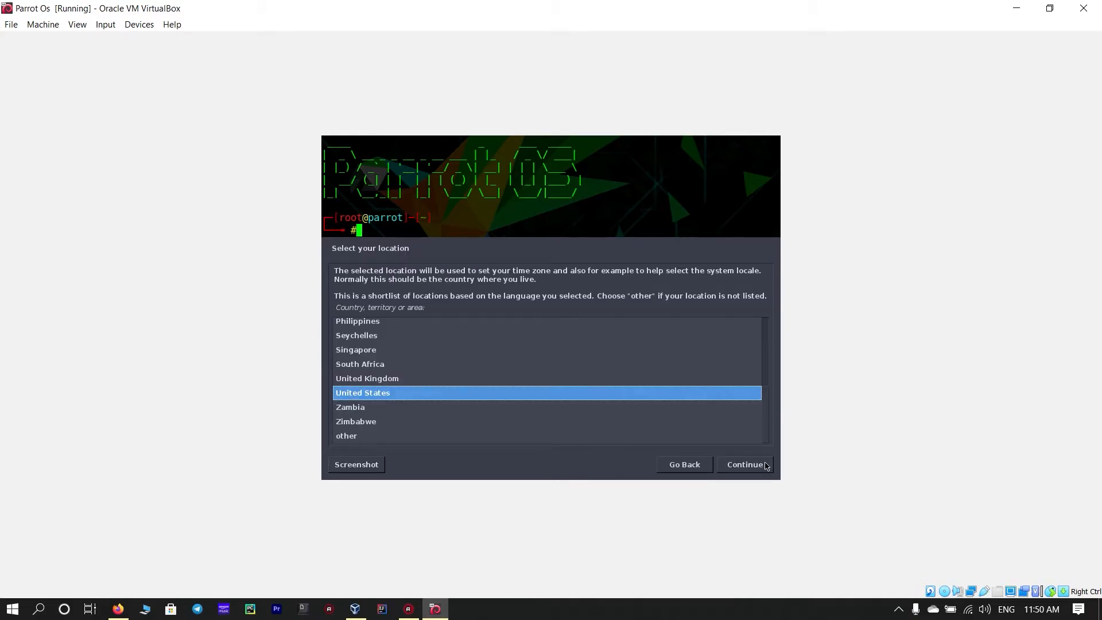
{"action": "type", "text": "i"}
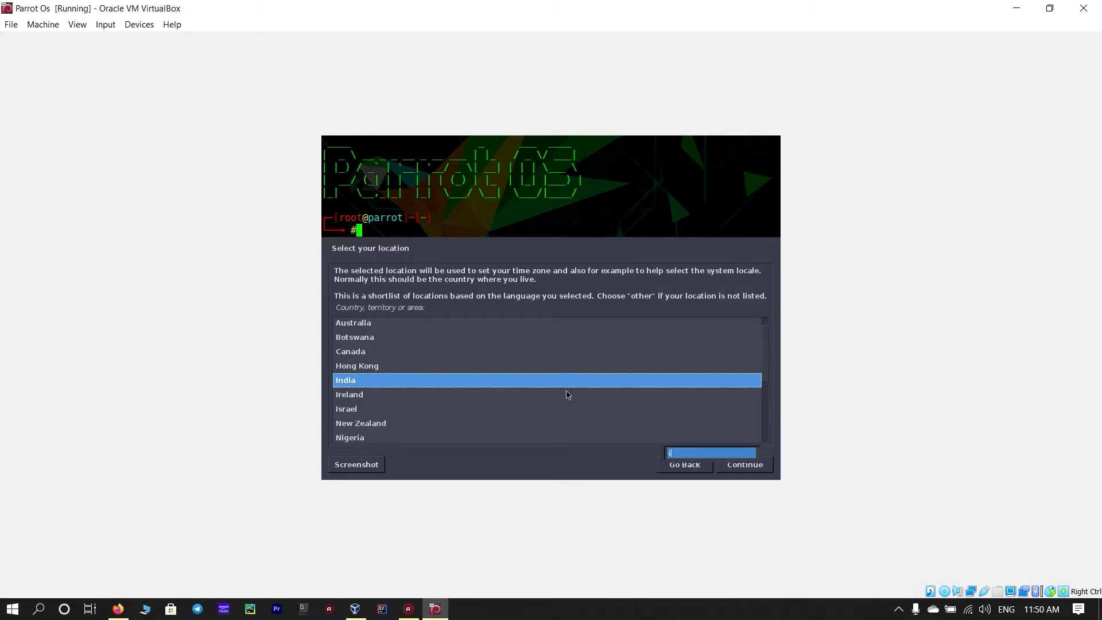
{"action": "left_click", "coordinate": [760, 471]}
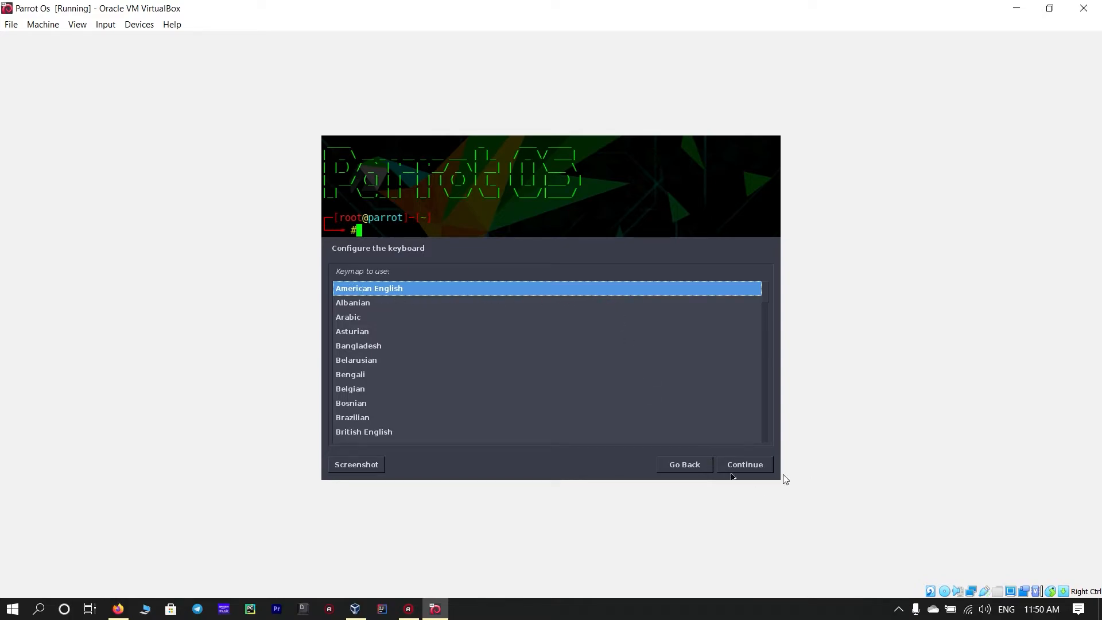
{"action": "left_click", "coordinate": [760, 470]}
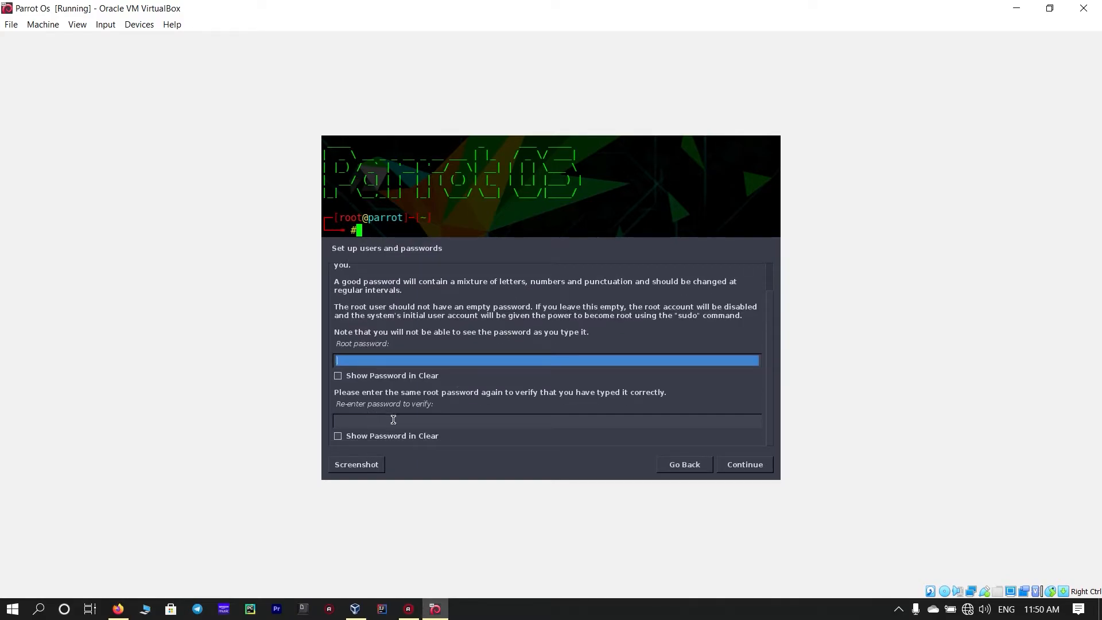
- Enter and confirm the root password, then continue
{"action": "scroll", "coordinate": [367, 336], "scroll_direction": "up", "scroll_amount": 1}
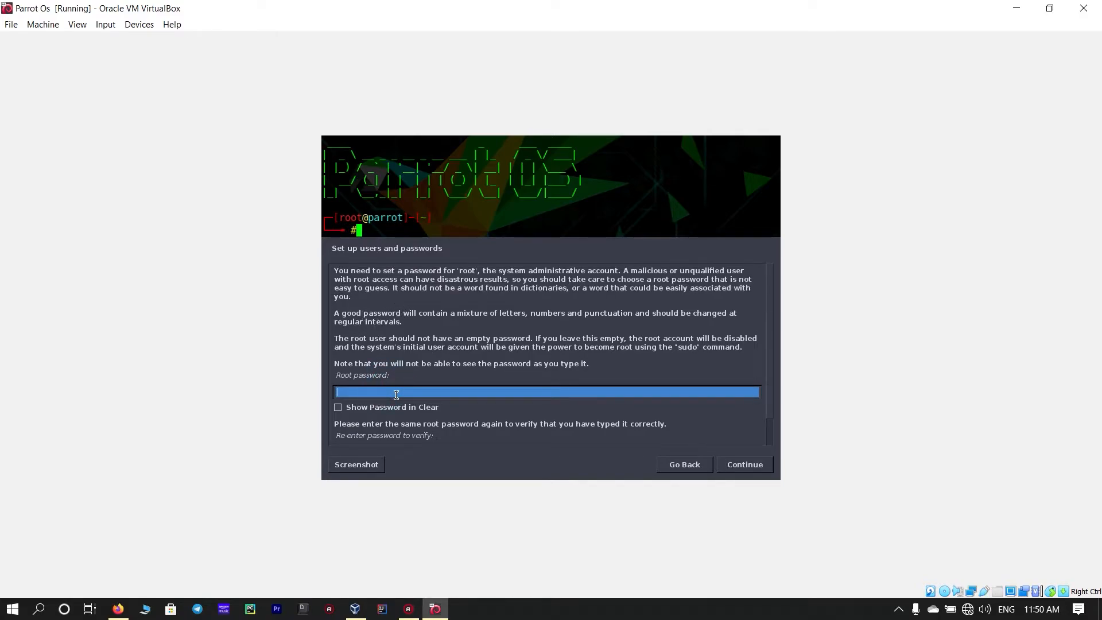
{"action": "key", "text": "Tab"}
{"action": "scroll", "coordinate": [396, 395], "scroll_direction": "down", "scroll_amount": 1}
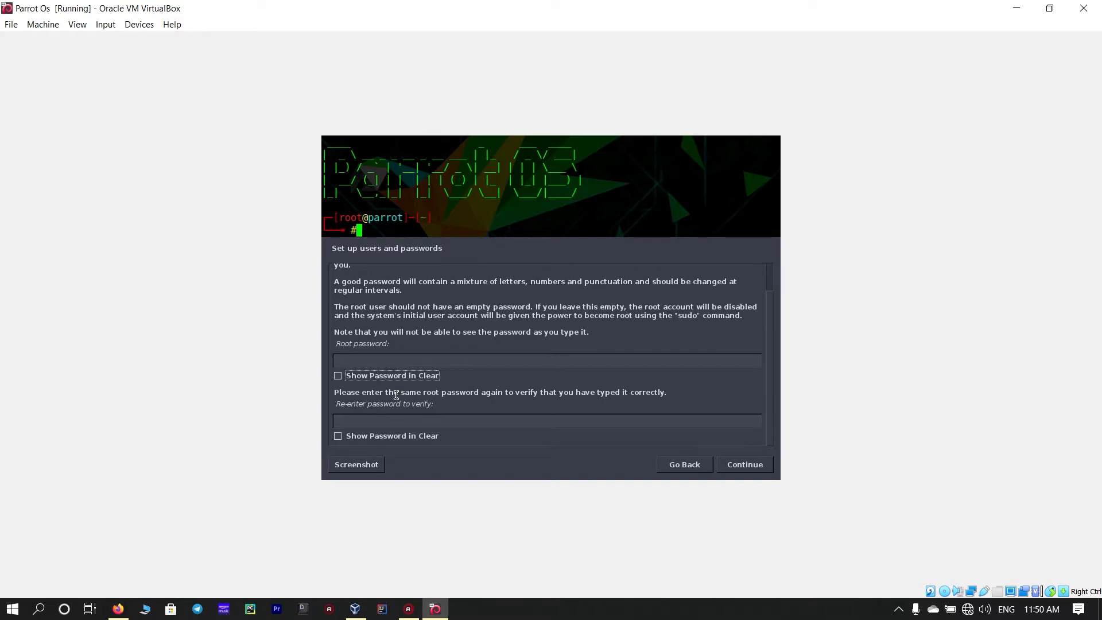
{"action": "left_click", "coordinate": [405, 357]}
{"action": "type", "text": "toor"}
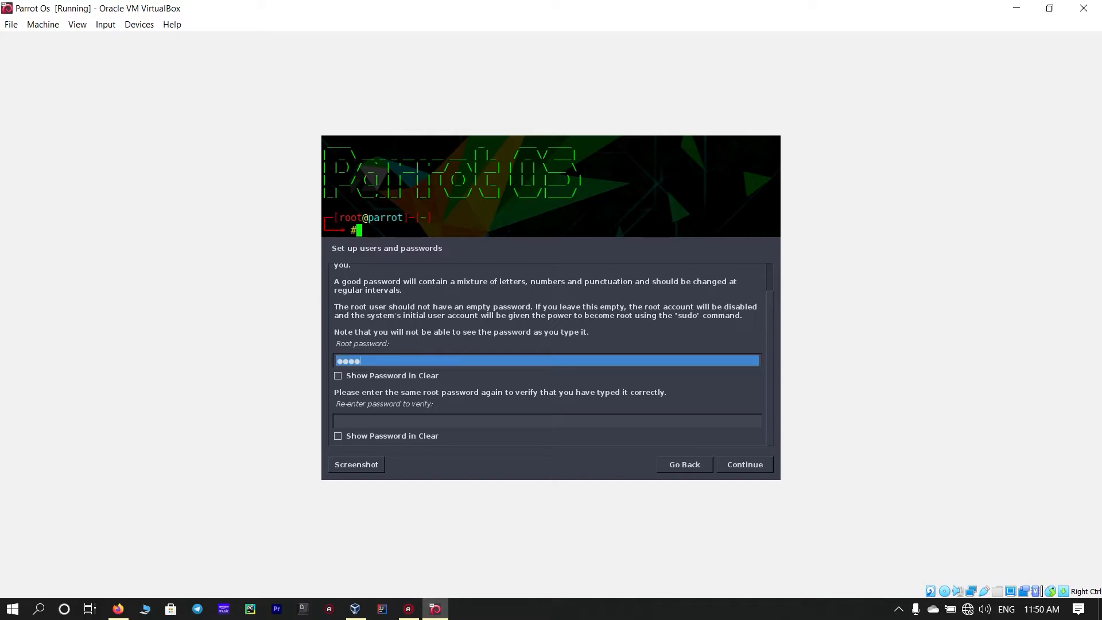
{"action": "key", "text": "Tab"}
{"action": "key", "text": "Tab"}
{"action": "type", "text": "toor"}
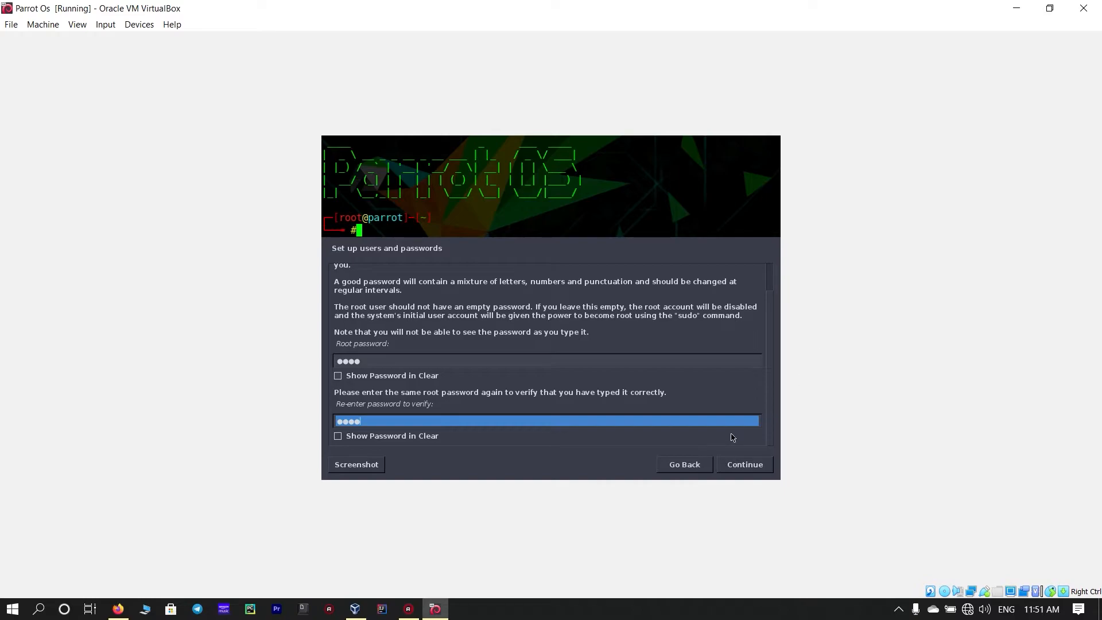
{"action": "left_click", "coordinate": [735, 465]}
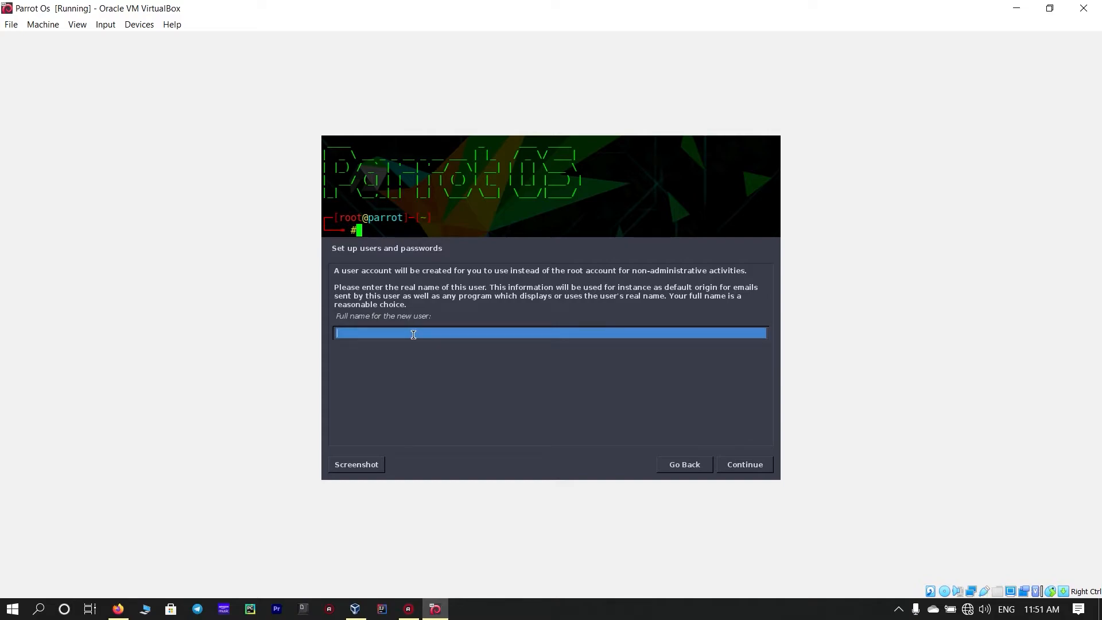
- Enter the new user's full name and keep the suggested username
{"action": "type", "text": "Mate"}
{"action": "key", "text": "BackSpace"}
{"action": "key", "text": "BackSpace"}
{"action": "type", "text": "ster Virus"}
{"action": "key", "text": "Return"}
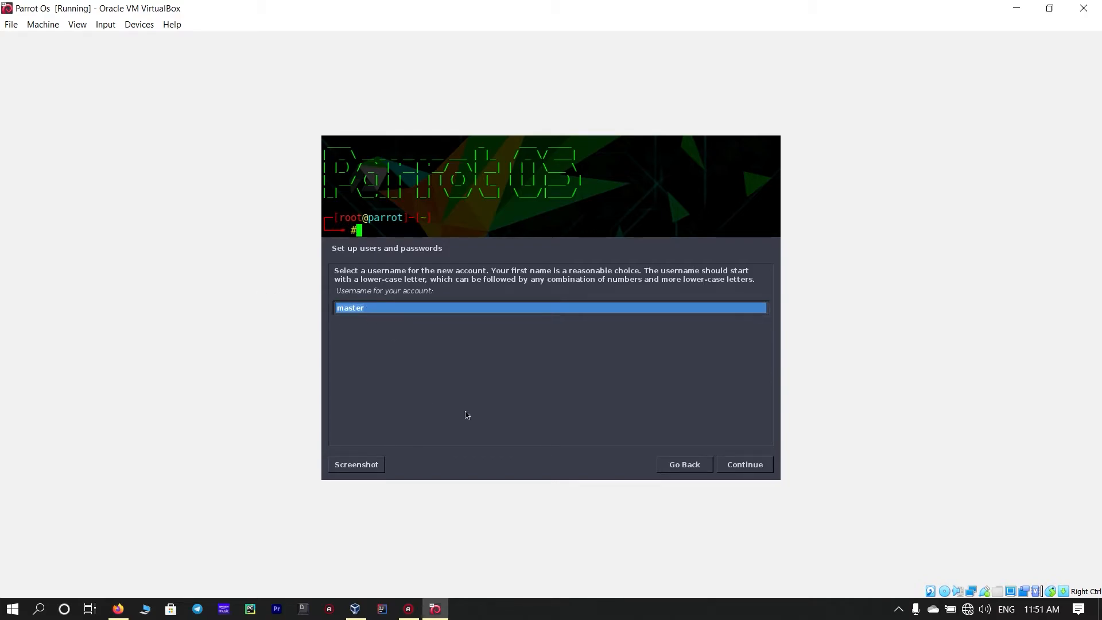
{"action": "left_click", "coordinate": [732, 463]}
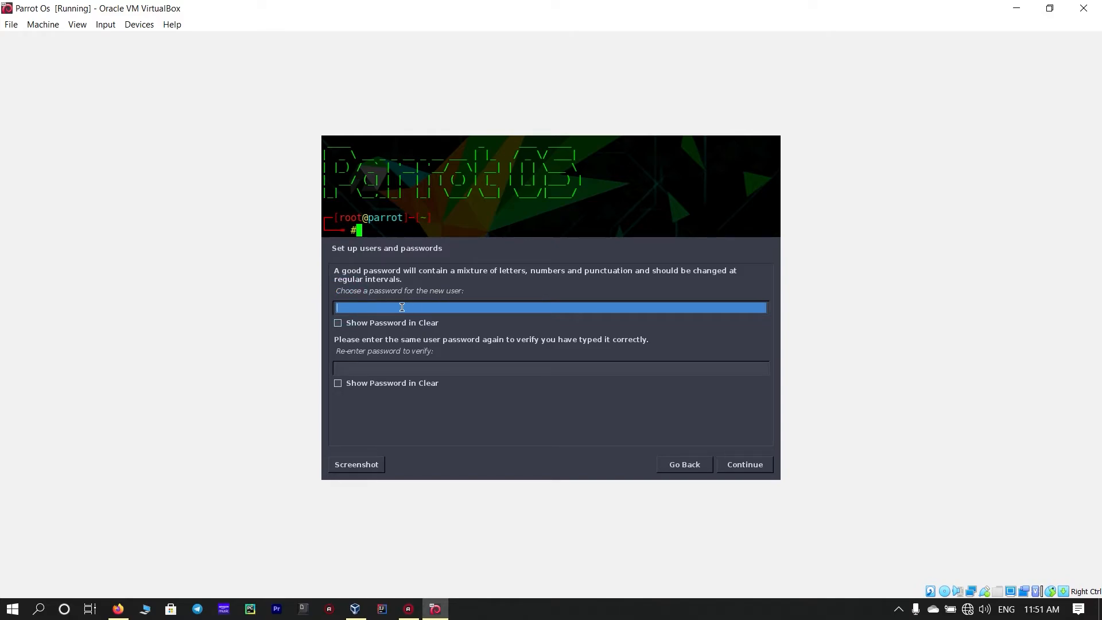
- Enter and confirm the new user's password
{"action": "type", "text": "1234"}
{"action": "key", "text": "Tab"}
{"action": "type", "text": "1234"}
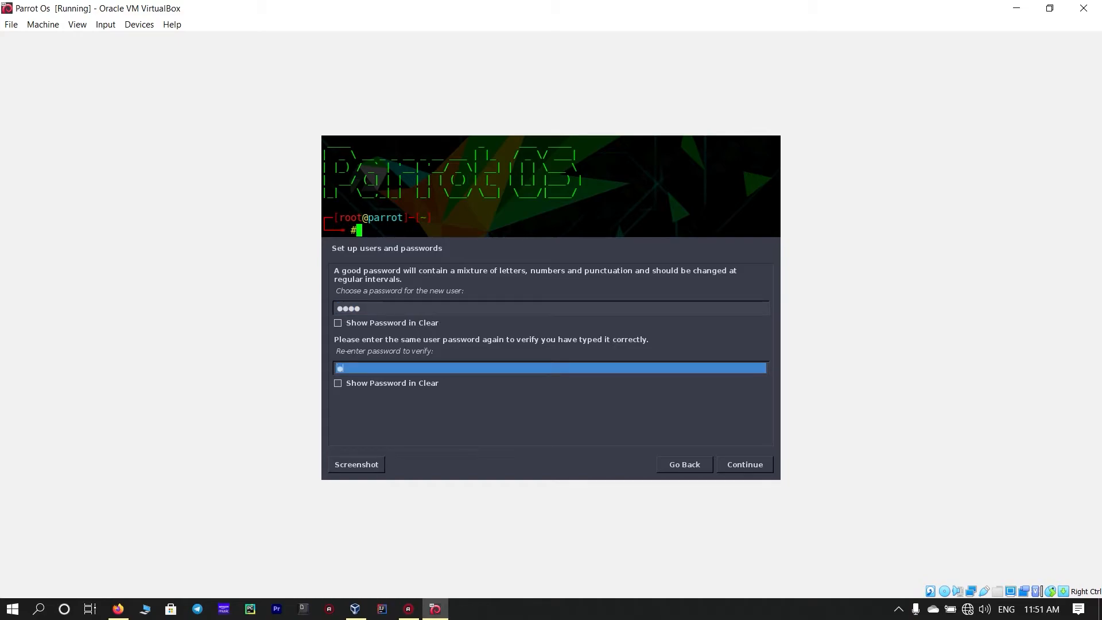
{"action": "key", "text": "Return"}
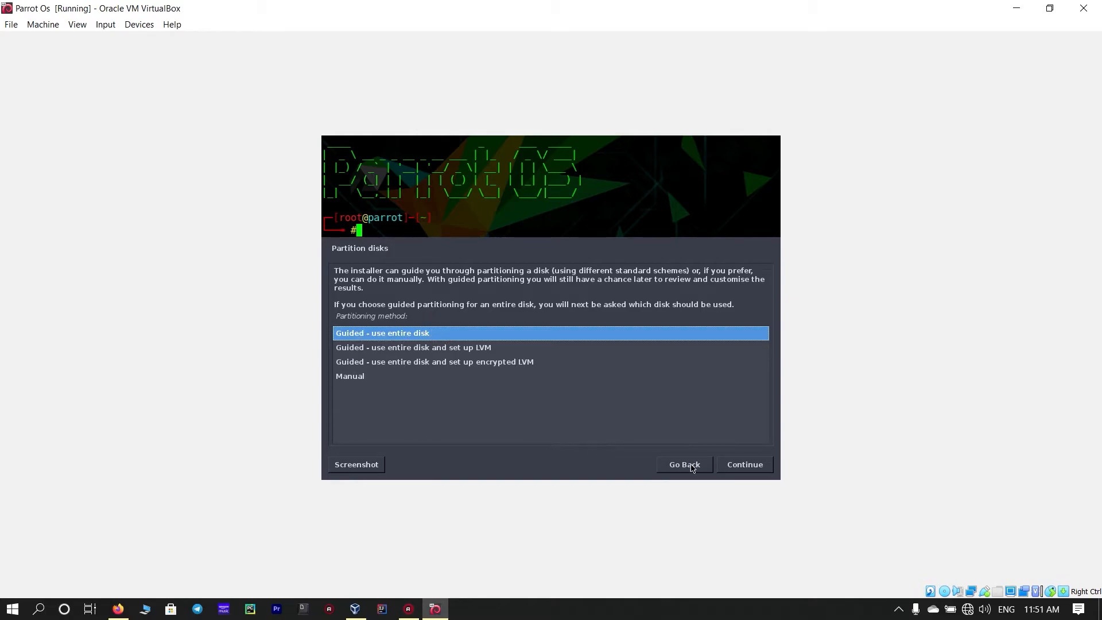
- Partition the 97.0 GB disk with guided entire-disk partitioning, all files in one partition, and finish partitioning
{"action": "left_click", "coordinate": [756, 470]}
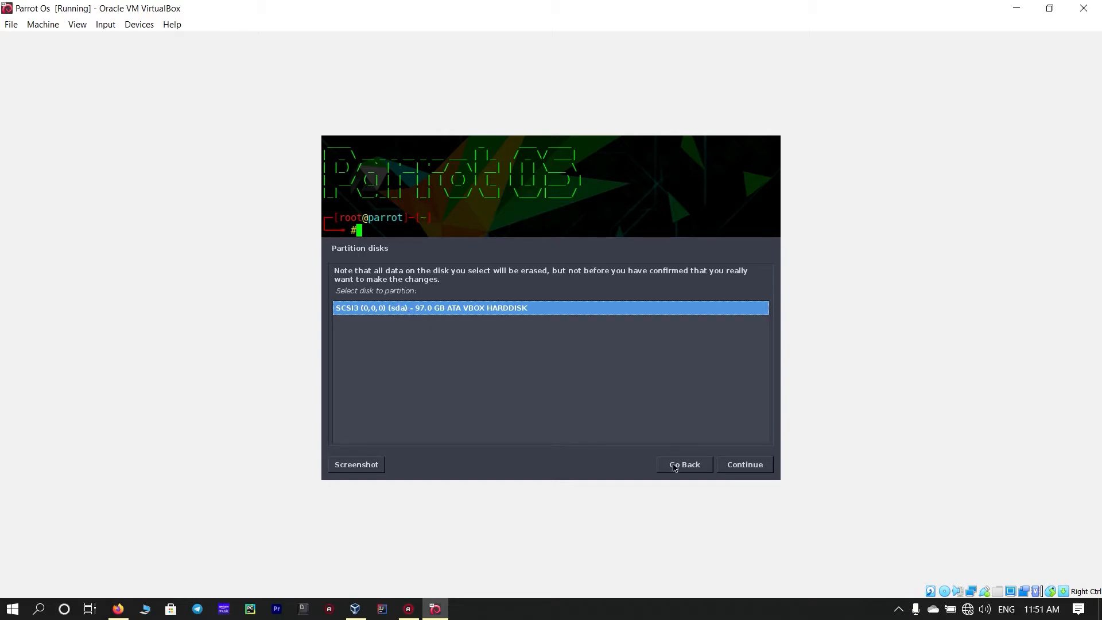
{"action": "left_click", "coordinate": [736, 463]}
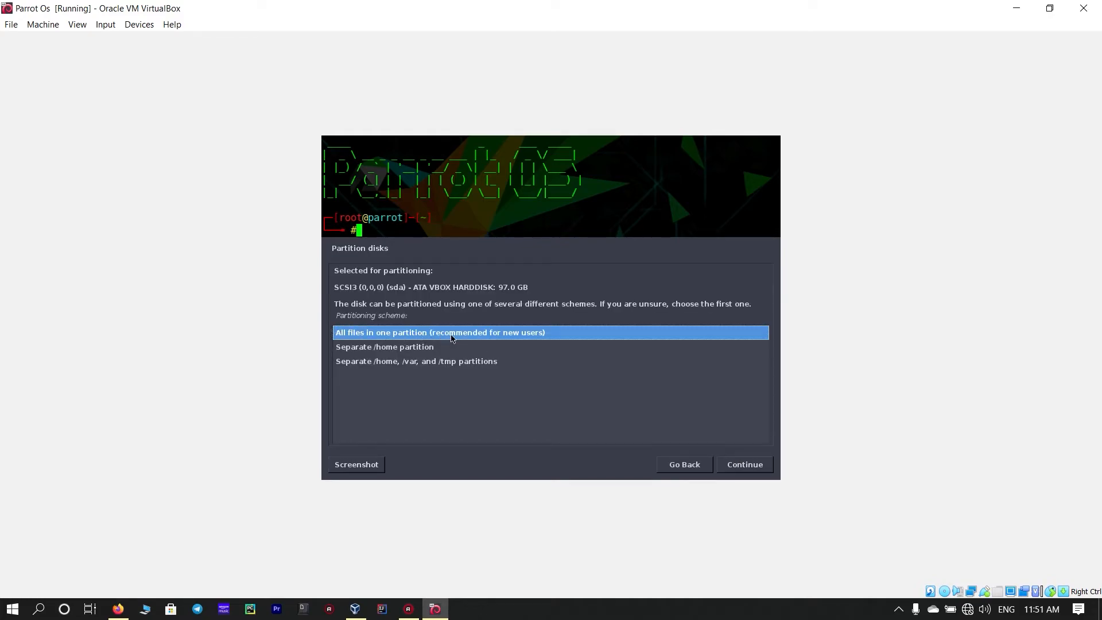
{"action": "left_click", "coordinate": [753, 467]}
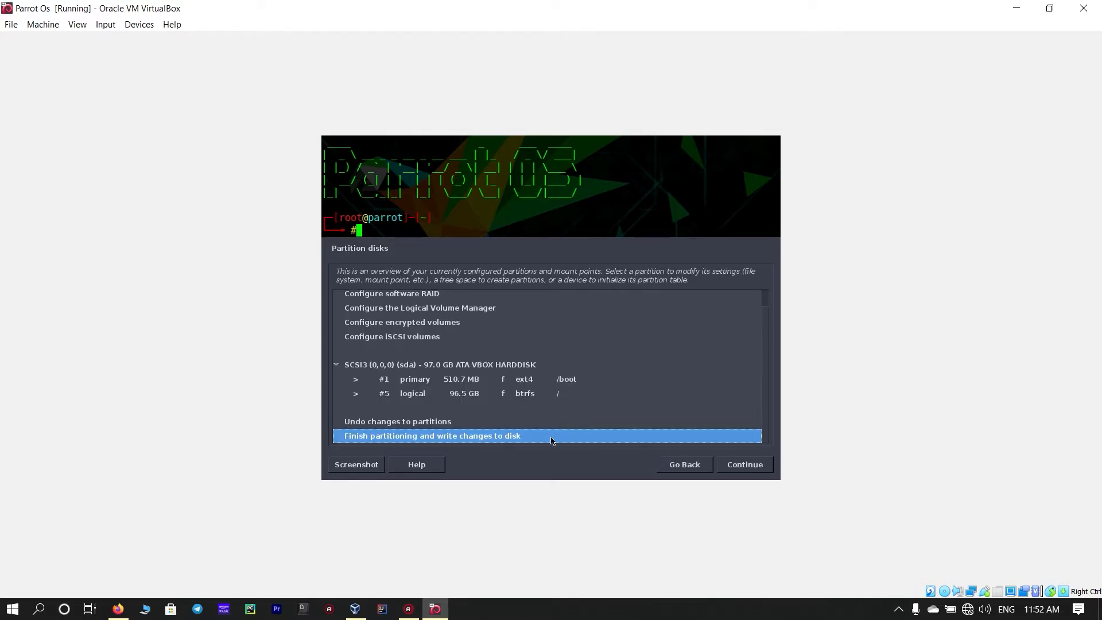
{"action": "left_click", "coordinate": [745, 470]}
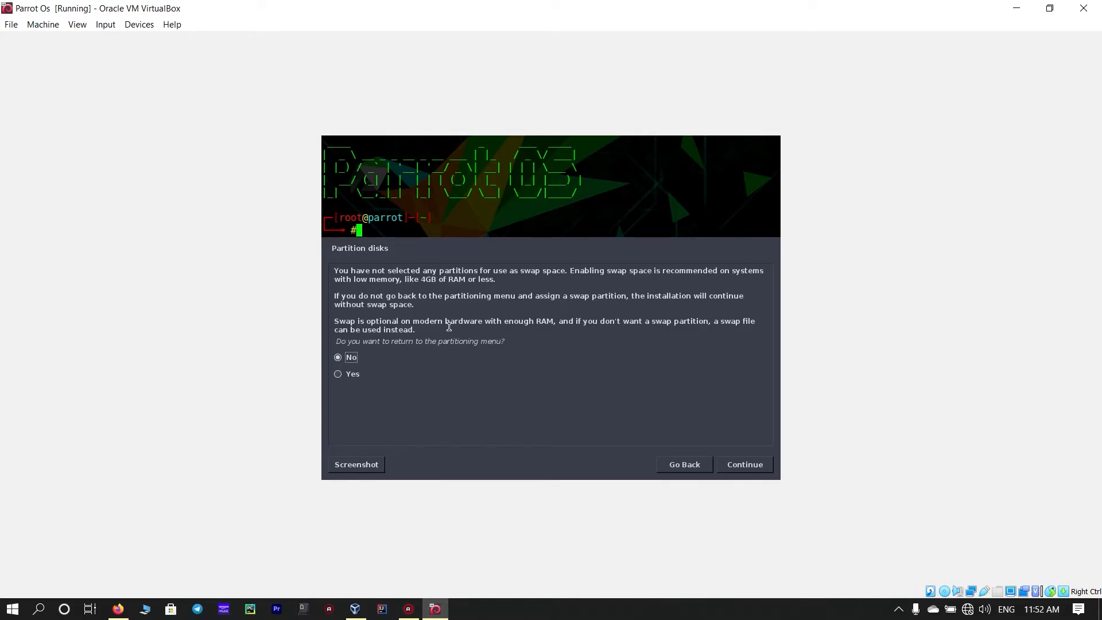
- Continue without a swap partition and confirm writing the partition changes to disk
{"action": "left_click", "coordinate": [354, 376]}
{"action": "left_click", "coordinate": [355, 359]}
{"action": "left_click", "coordinate": [740, 463]}
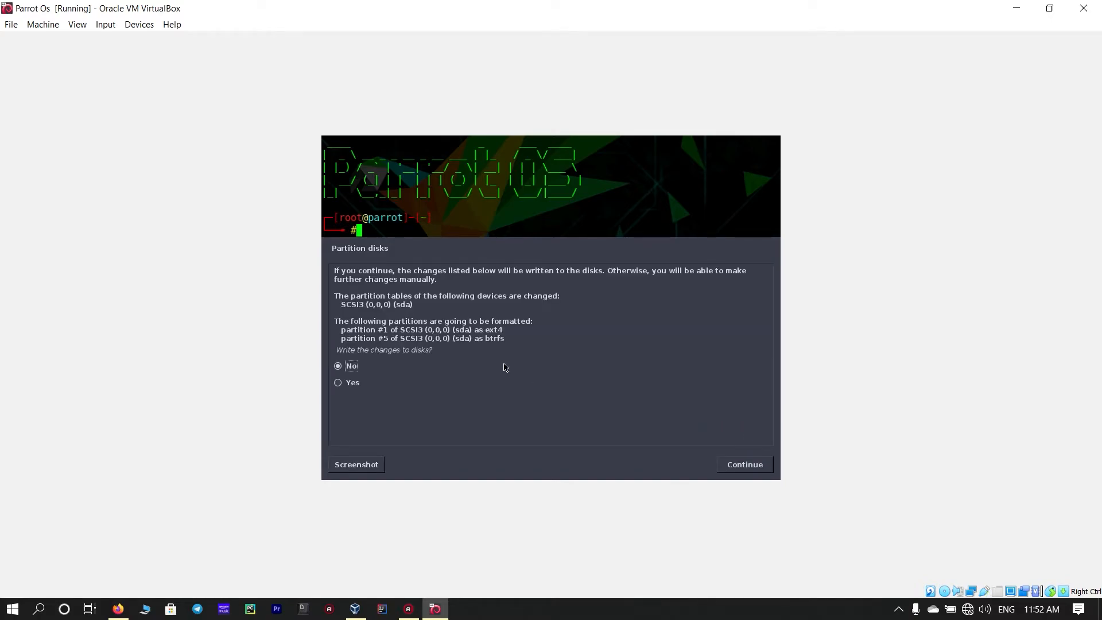
{"action": "left_click", "coordinate": [339, 383]}
{"action": "left_click", "coordinate": [737, 467]}
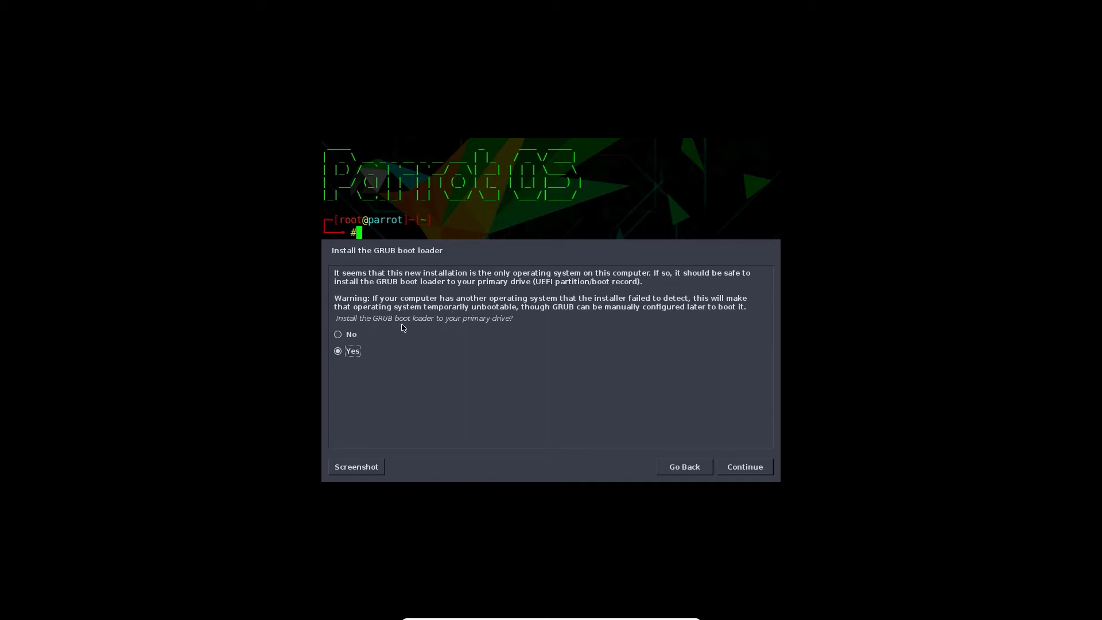
- Install the GRUB boot loader to /dev/sda
{"action": "left_click", "coordinate": [729, 463]}
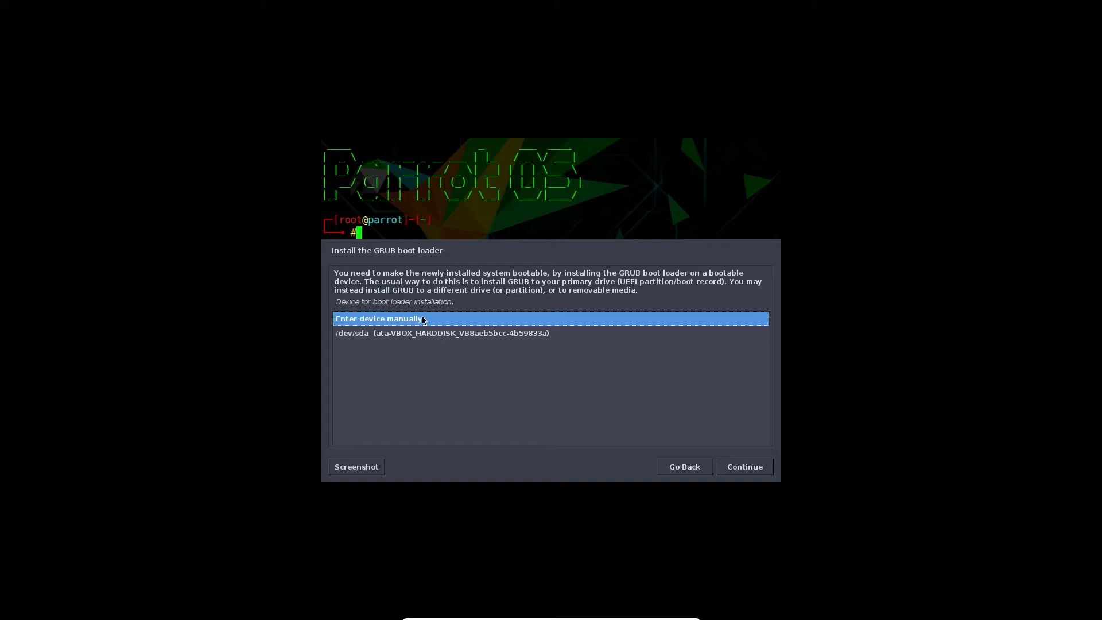
{"action": "left_click", "coordinate": [390, 338]}
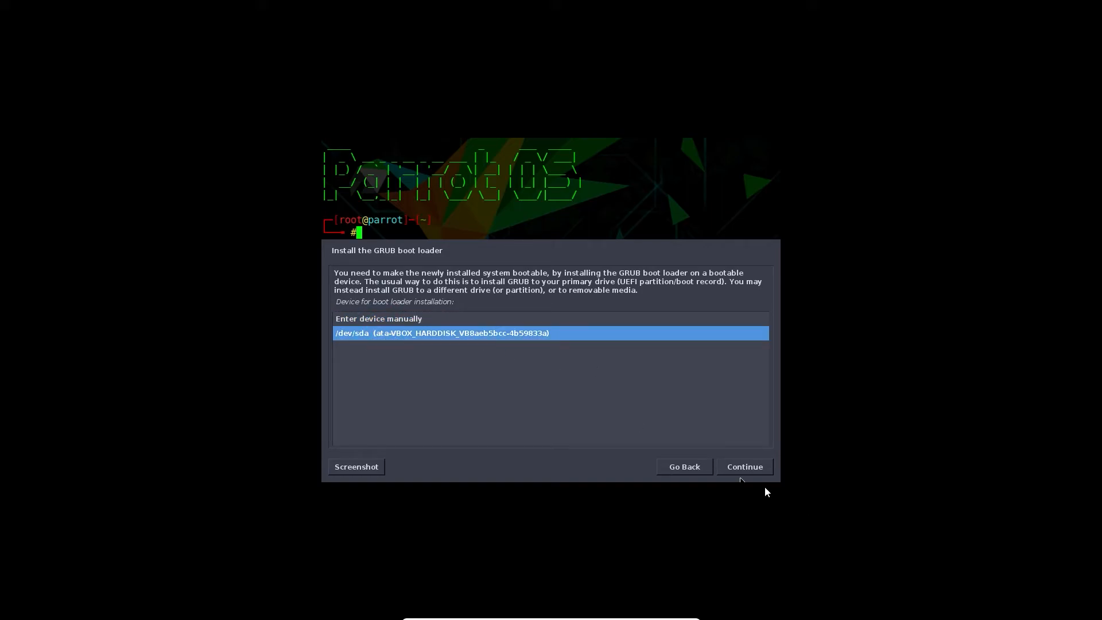
{"action": "left_click", "coordinate": [755, 470]}
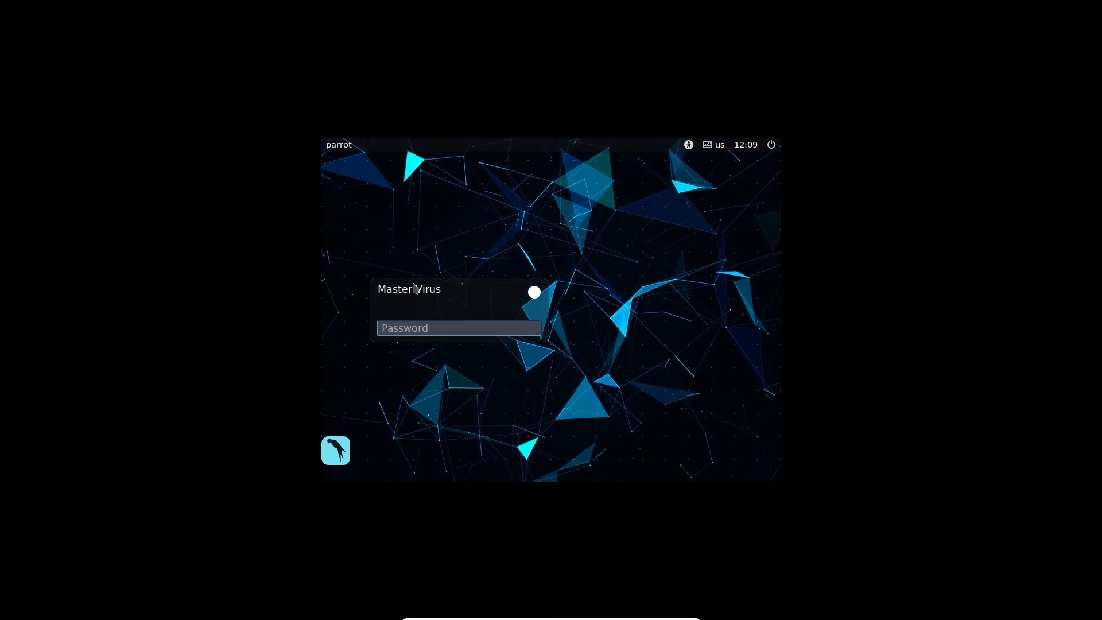
- Log in with the user password and dismiss the Parrot Updater notification
{"action": "type", "text": "****"}
{"action": "key", "text": "Return"}
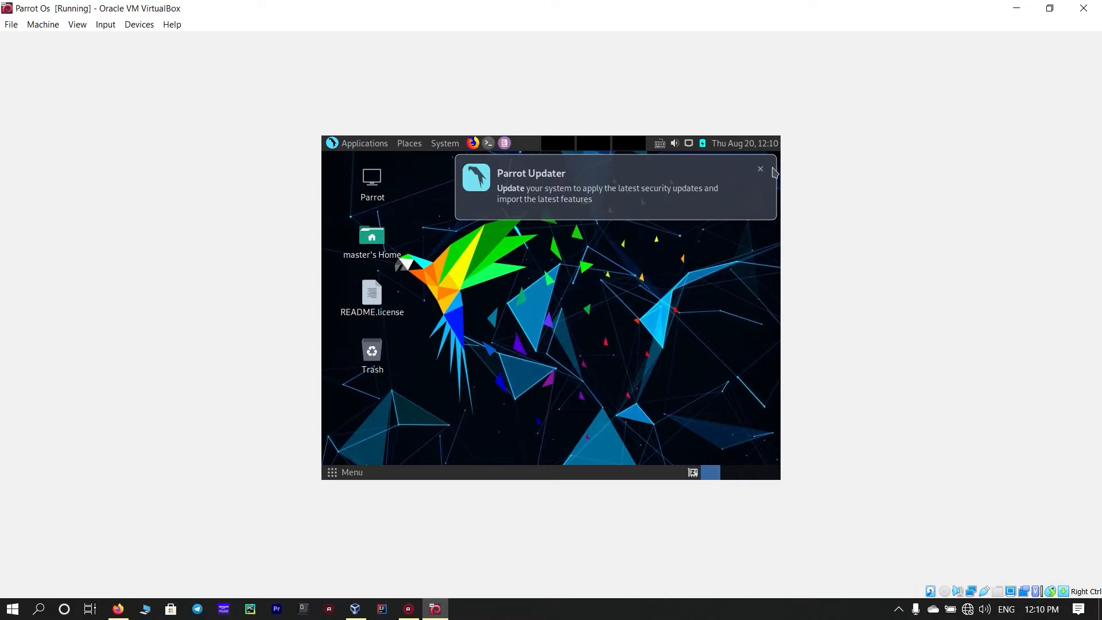
{"action": "left_click", "coordinate": [758, 168]}
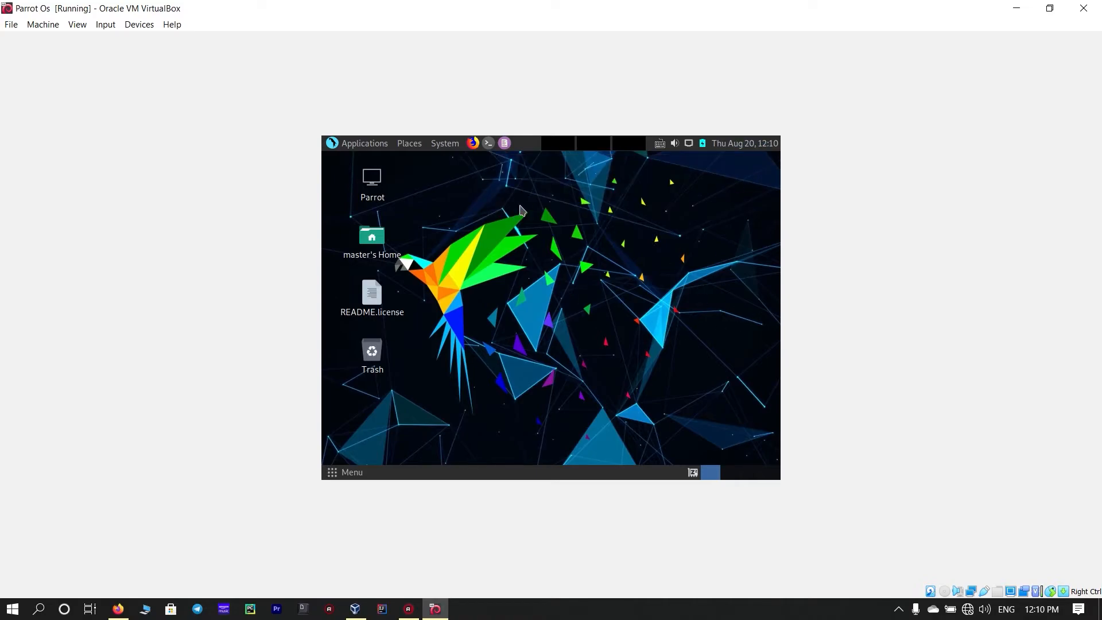
{"action": "left_click", "coordinate": [347, 145]}
{"action": "left_click", "coordinate": [357, 148]}
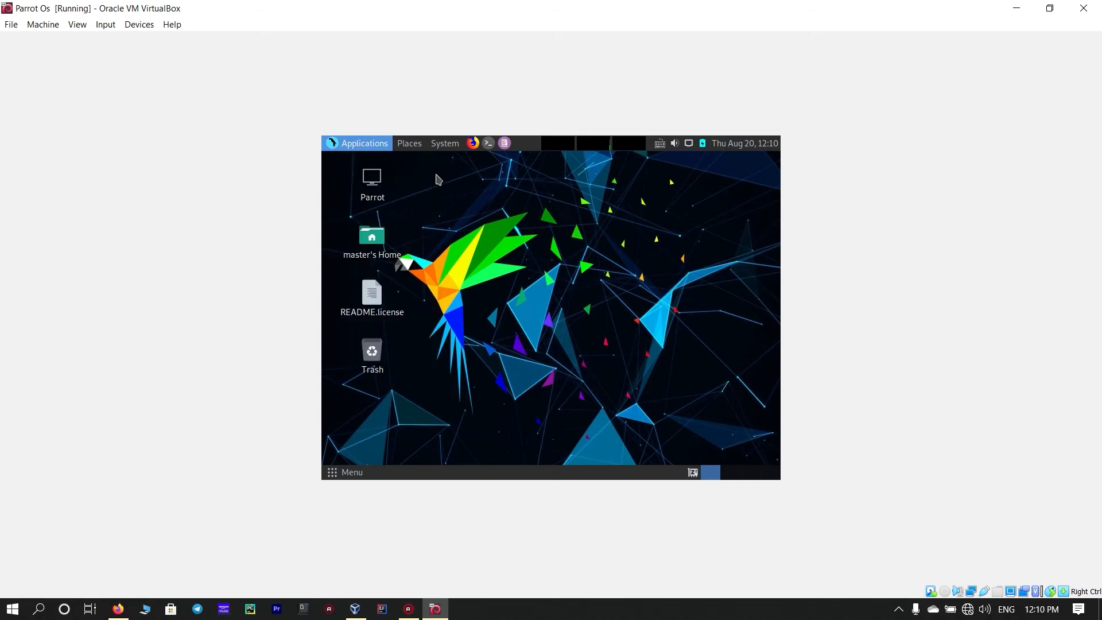
{"action": "left_click", "coordinate": [445, 143]}
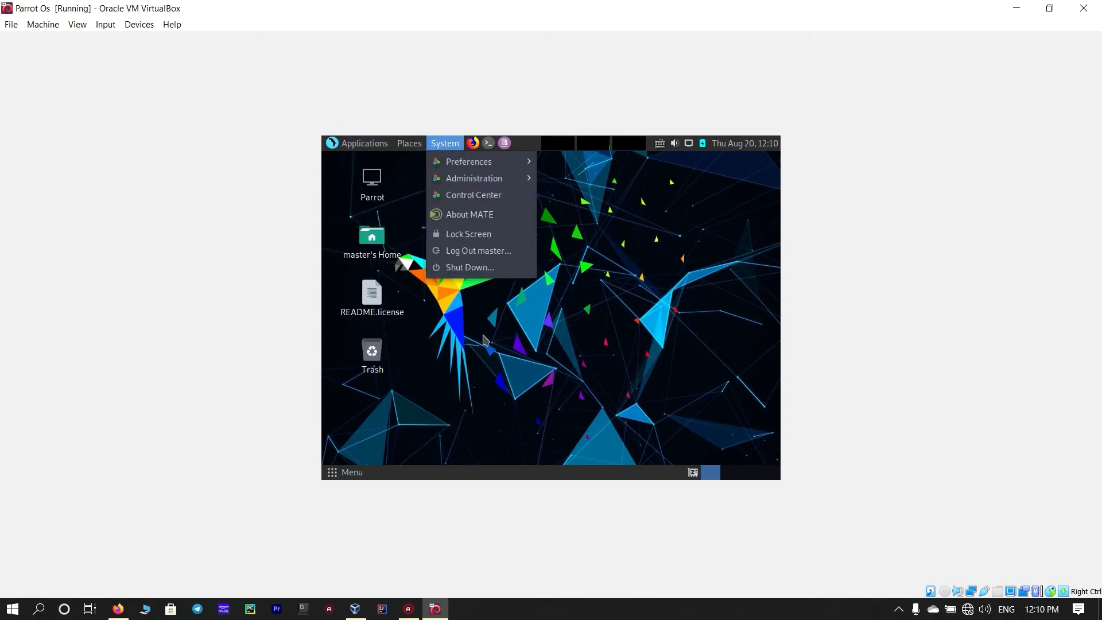
- Search the application menu for "dis" and open the Displays settings
{"action": "left_click", "coordinate": [351, 473]}
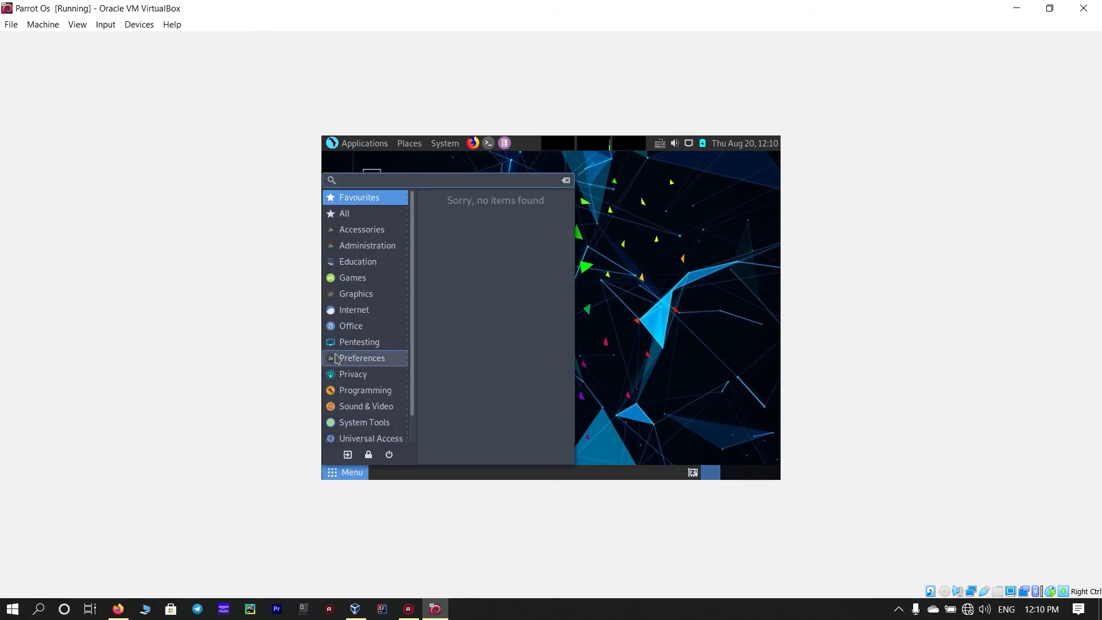
{"action": "type", "text": "d"}
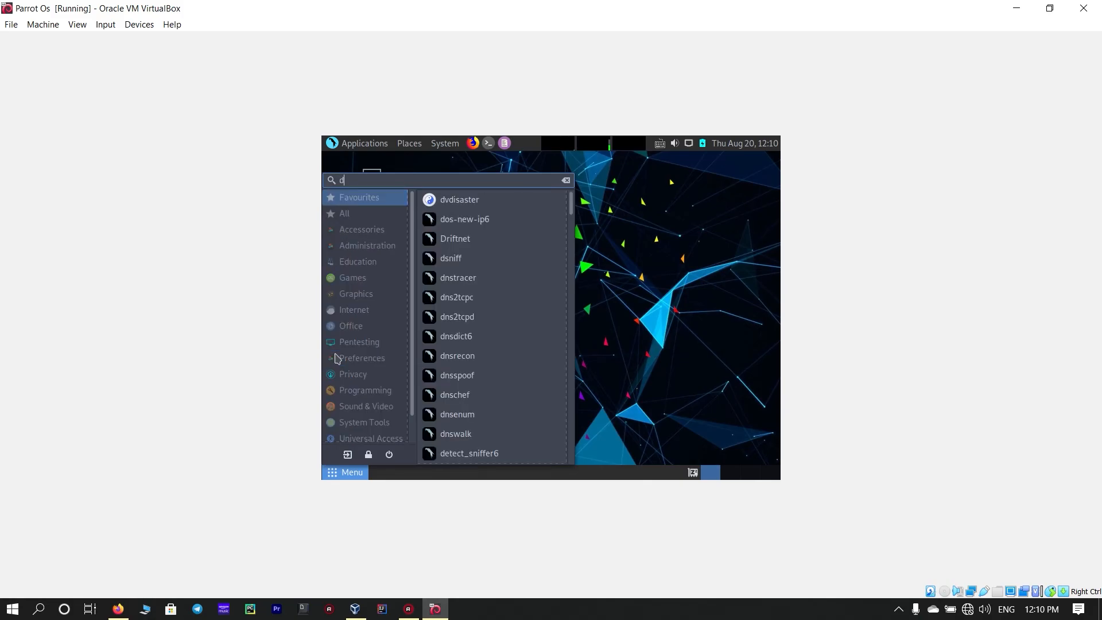
{"action": "type", "text": "is"}
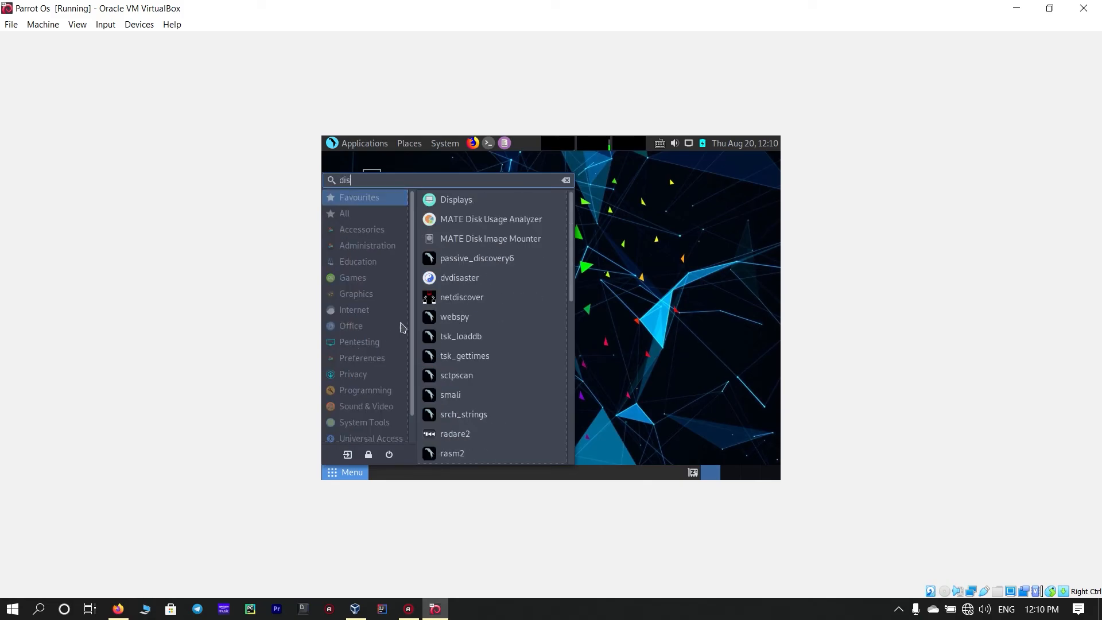
{"action": "left_click", "coordinate": [452, 199]}
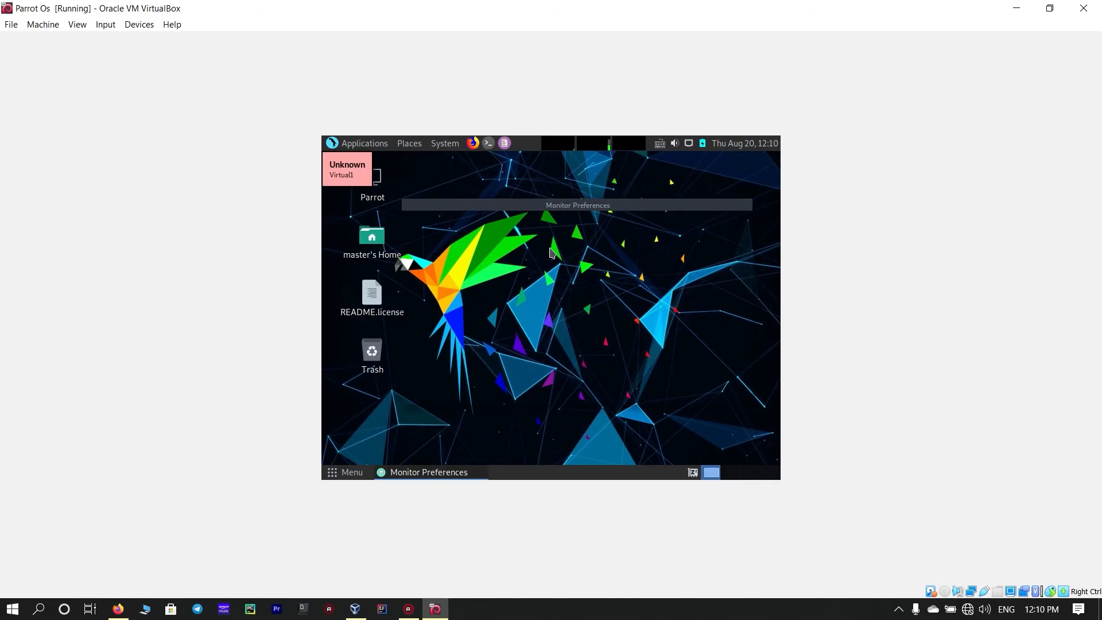
- Set the display resolution to 1920 x 1440, apply it, keep the new configuration and close the dialog
{"action": "key", "text": "Control_R+f"}
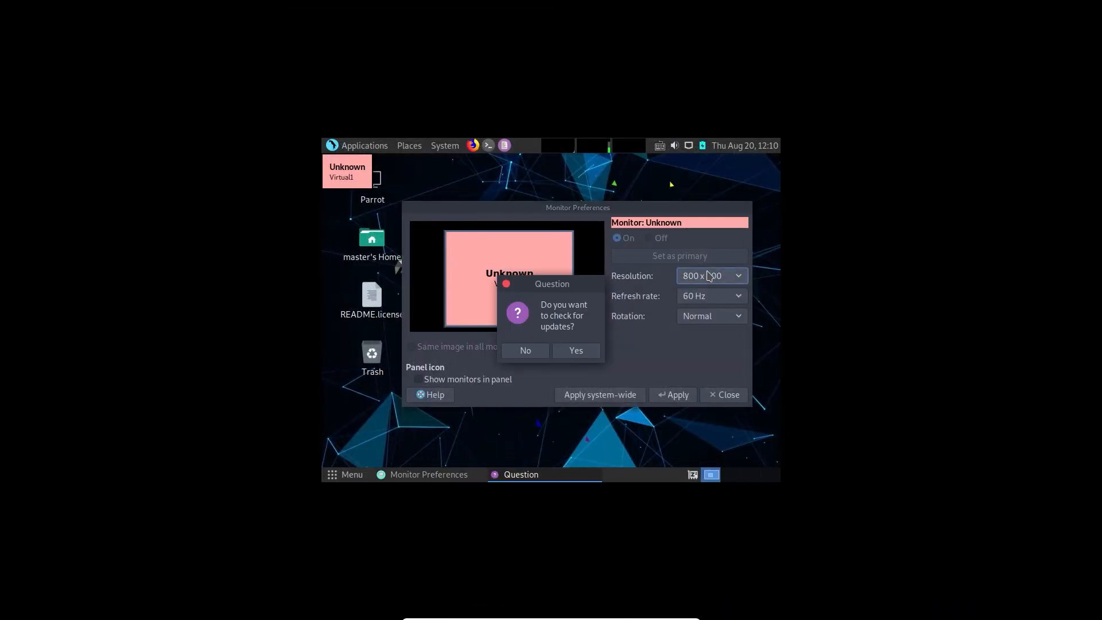
{"action": "left_click", "coordinate": [680, 278]}
{"action": "left_click", "coordinate": [720, 198]}
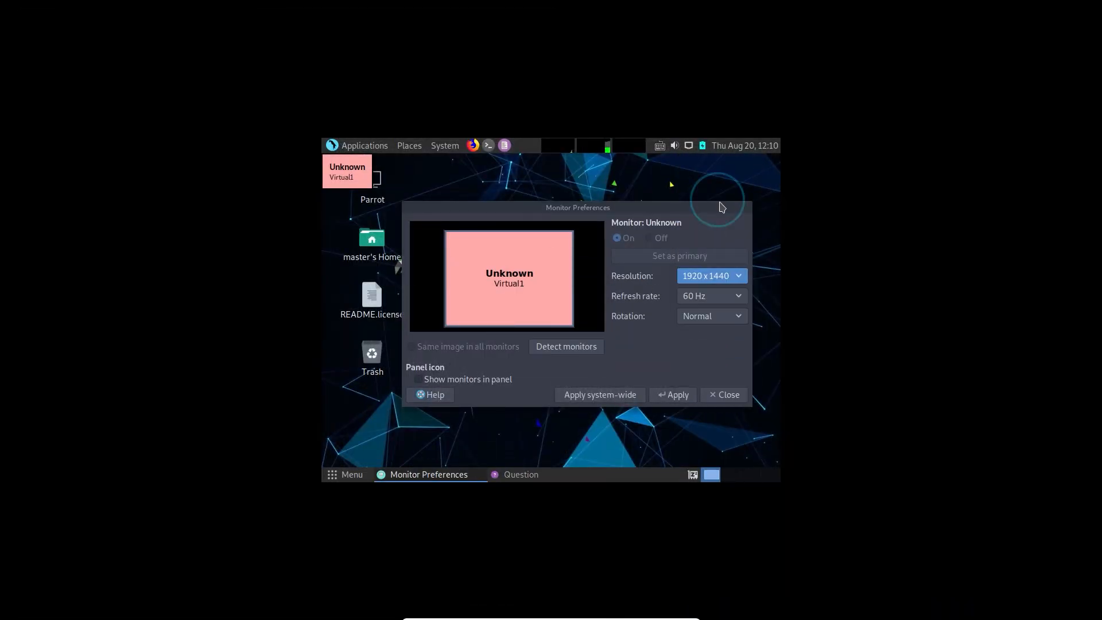
{"action": "left_click", "coordinate": [673, 395]}
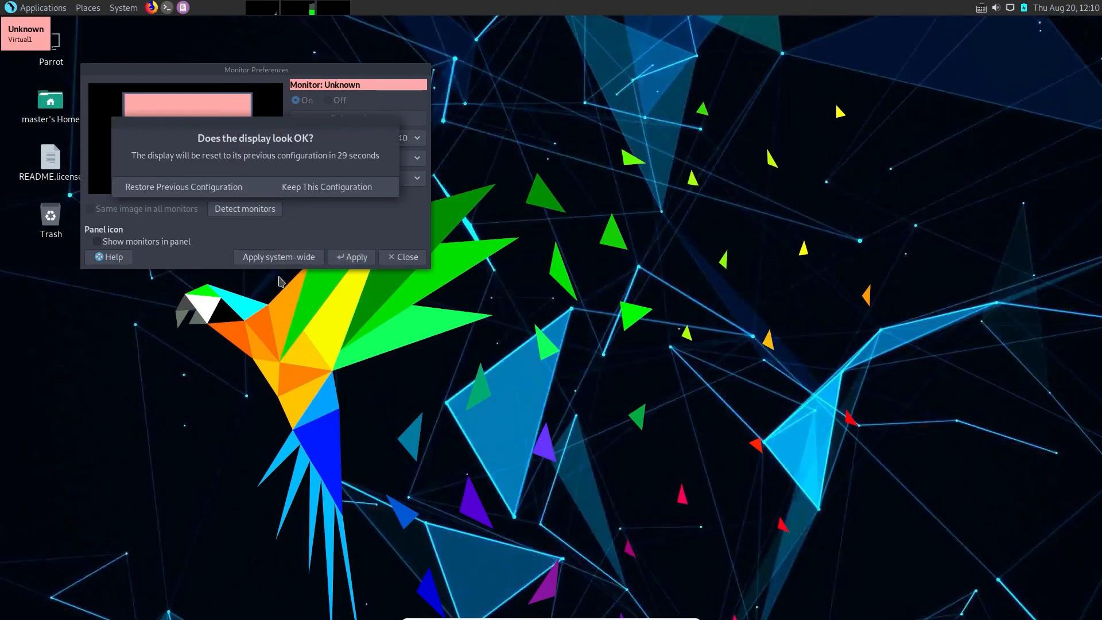
{"action": "left_click", "coordinate": [310, 190]}
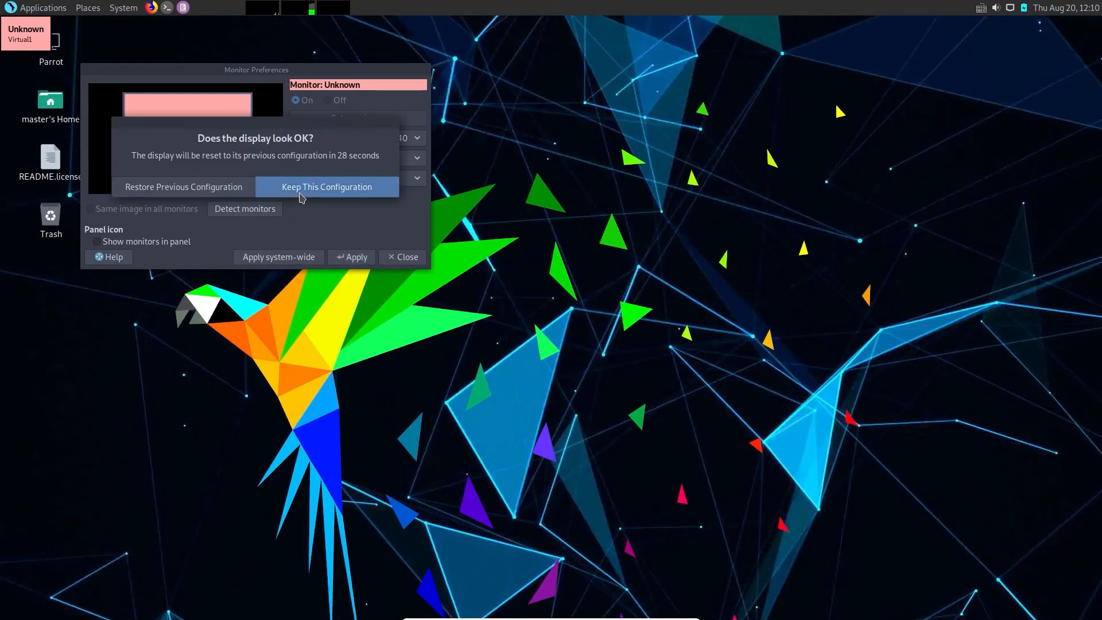
{"action": "left_click", "coordinate": [352, 257]}
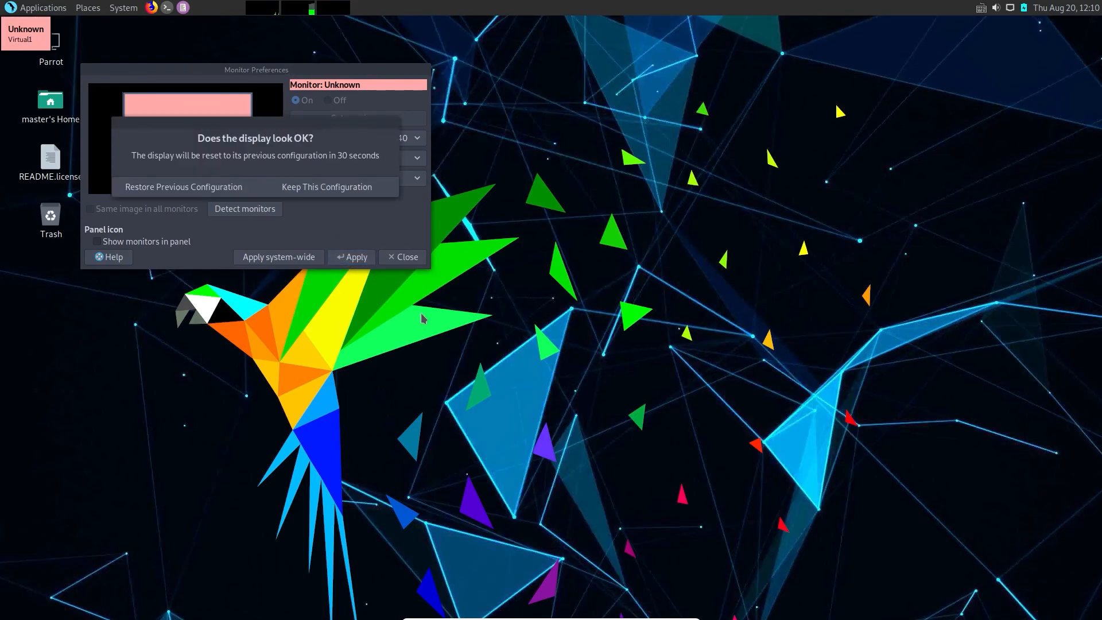
{"action": "left_click", "coordinate": [315, 192]}
{"action": "left_click", "coordinate": [403, 257]}
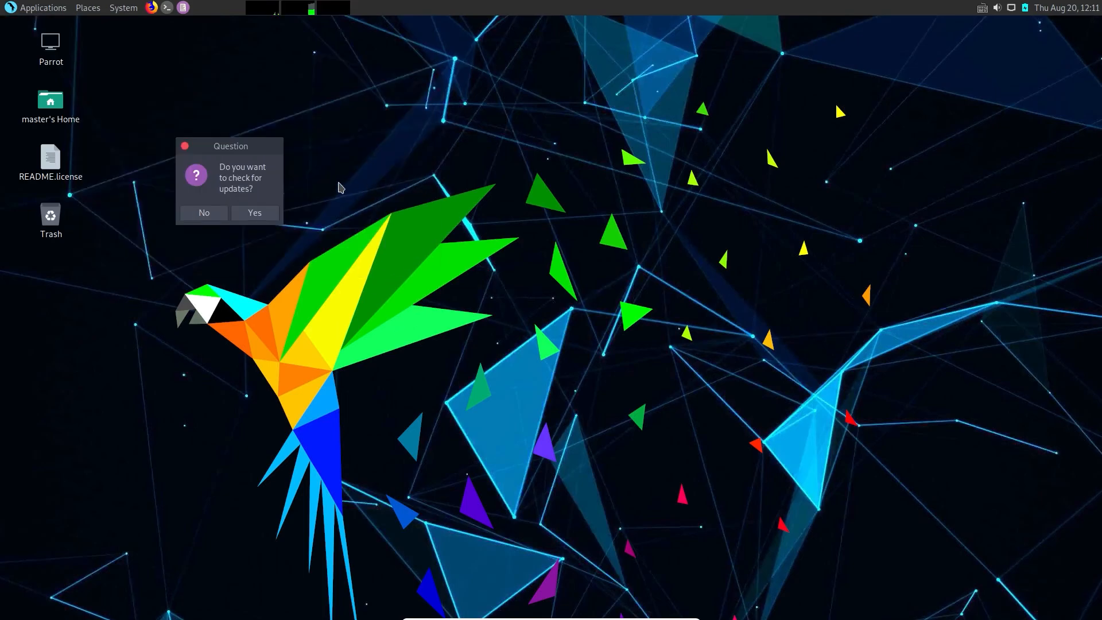
- Accept the prompt to check for updates and confirm with the administrator password to start the upgrade
{"action": "left_click_drag", "start_coordinate": [227, 146], "coordinate": [684, 196]}
{"action": "left_click", "coordinate": [724, 269]}
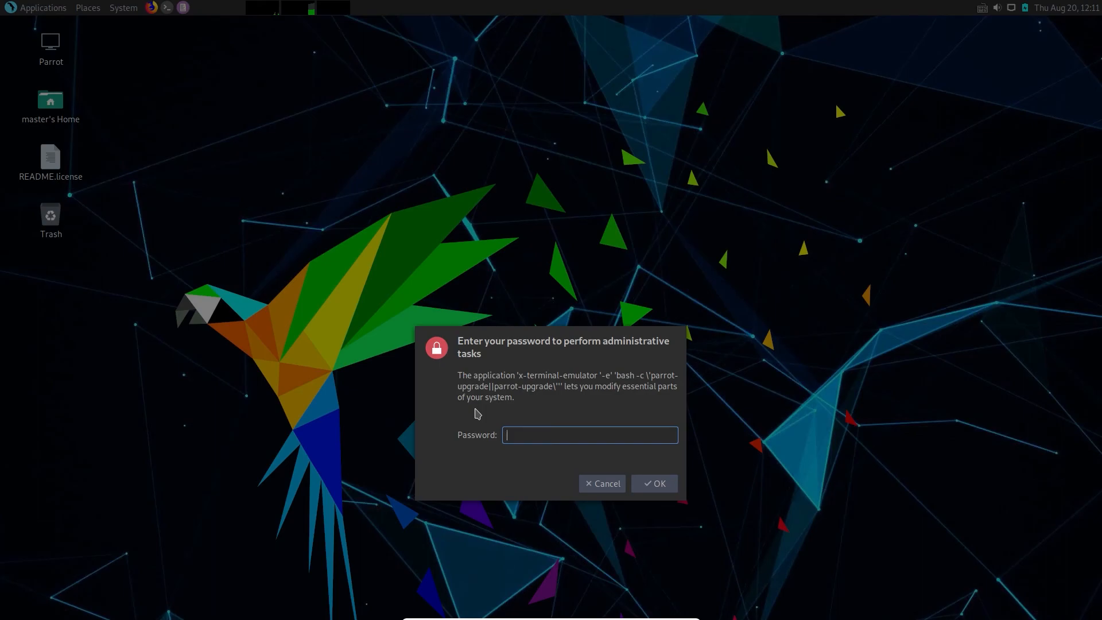
{"action": "key", "text": "Return"}
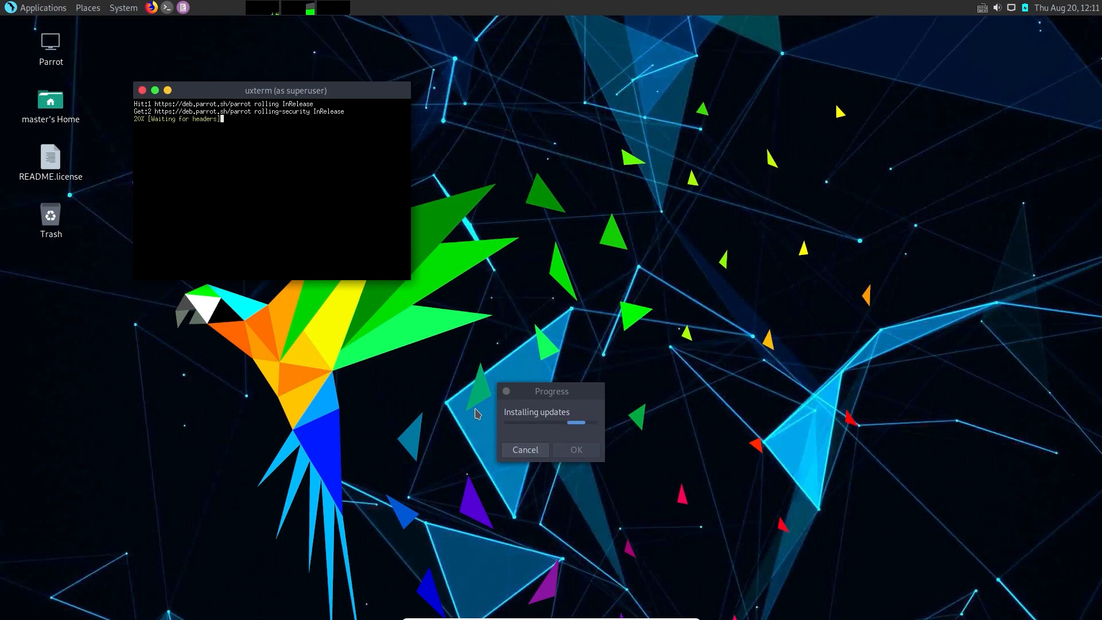
{"action": "key", "text": "ctrl+f"}
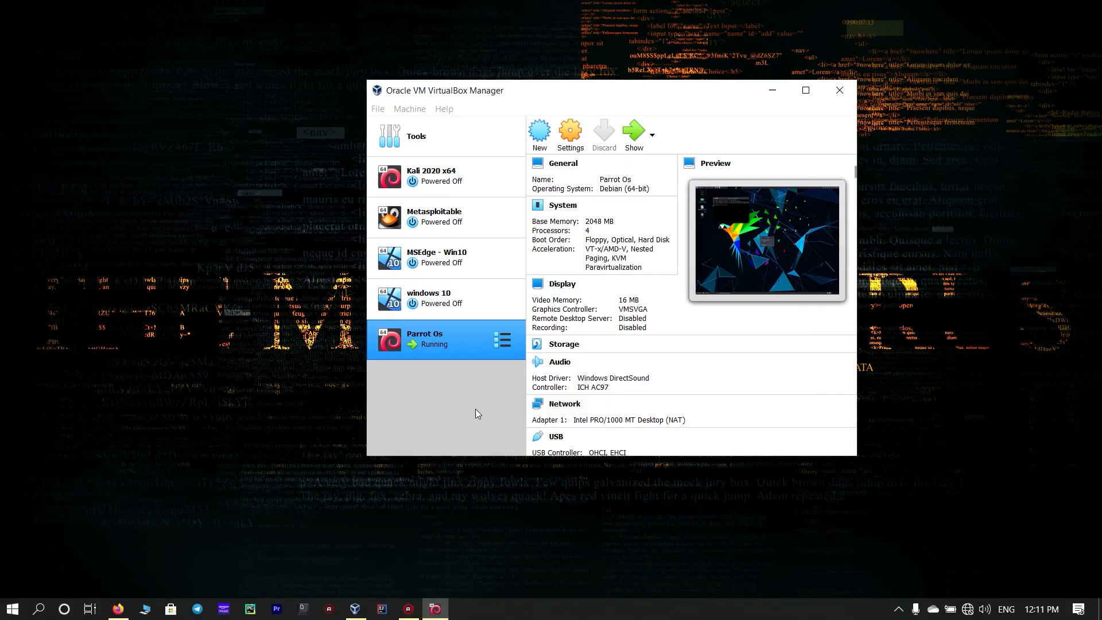